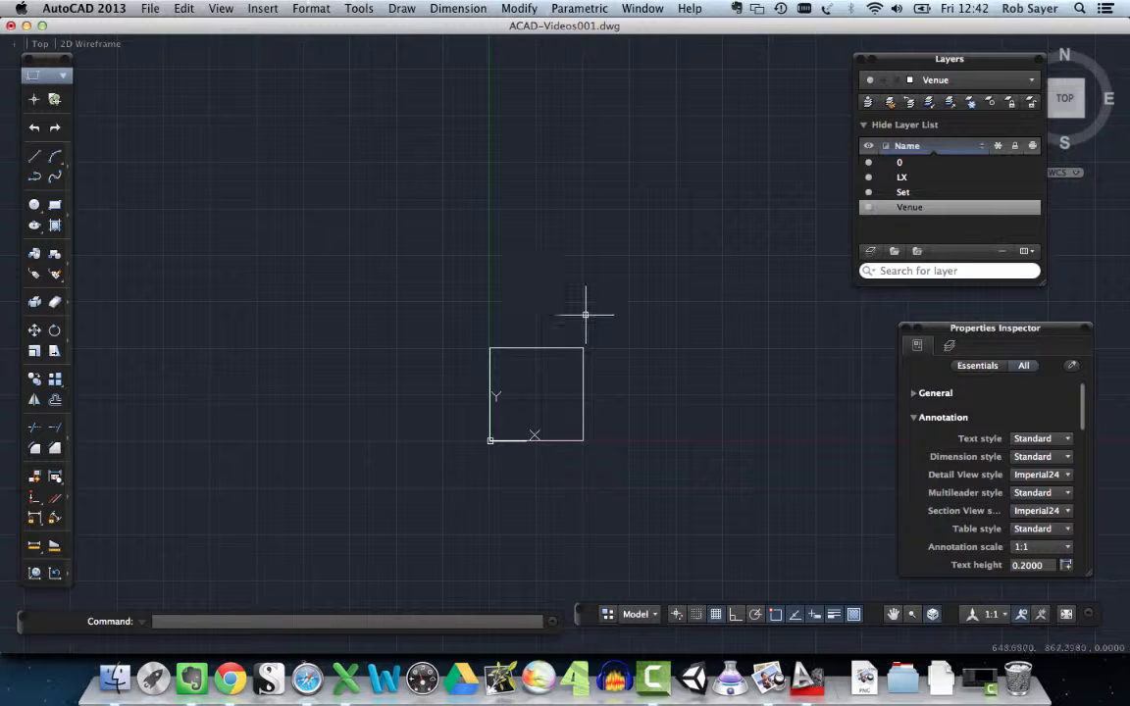
# Step: Draw a tall, narrow rectangle about 147 by 405 units inside the right half of the square
pyautogui.write('RE')
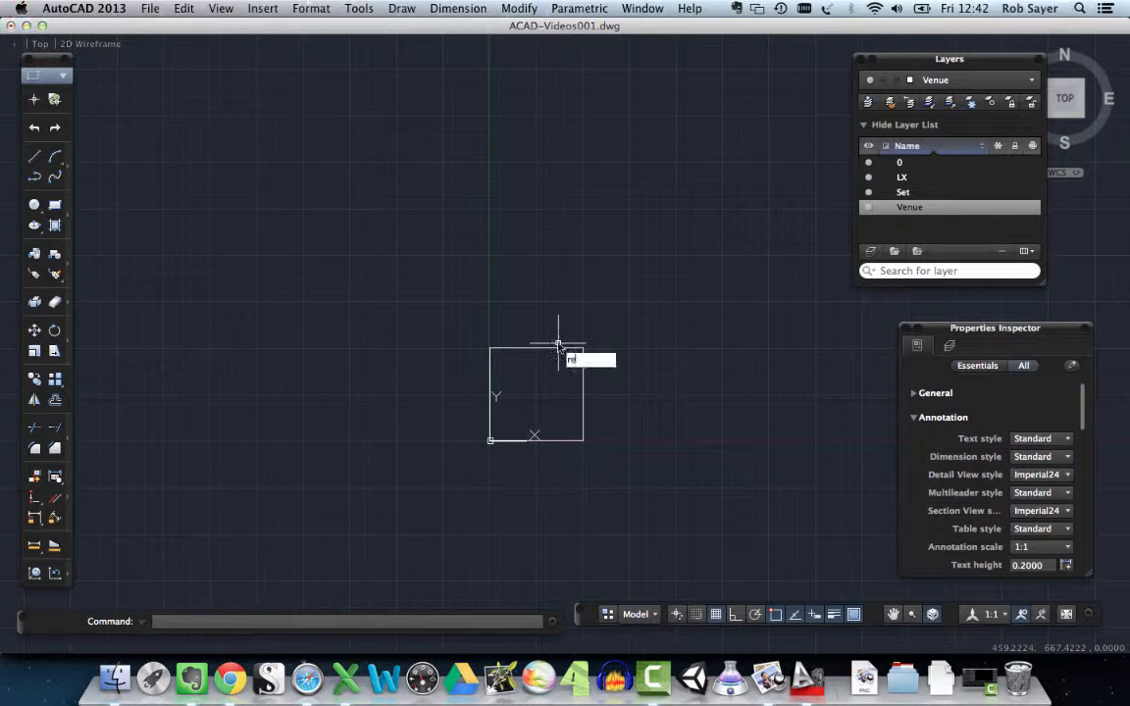
pyautogui.write('C')
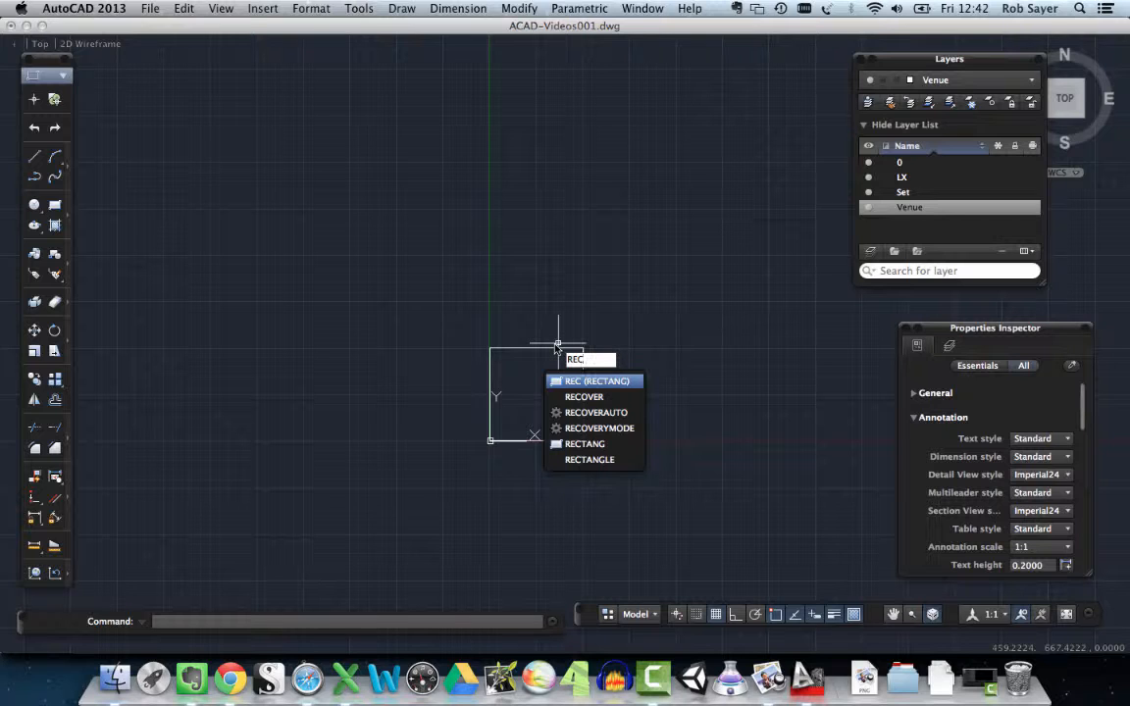
pyautogui.press('Return')
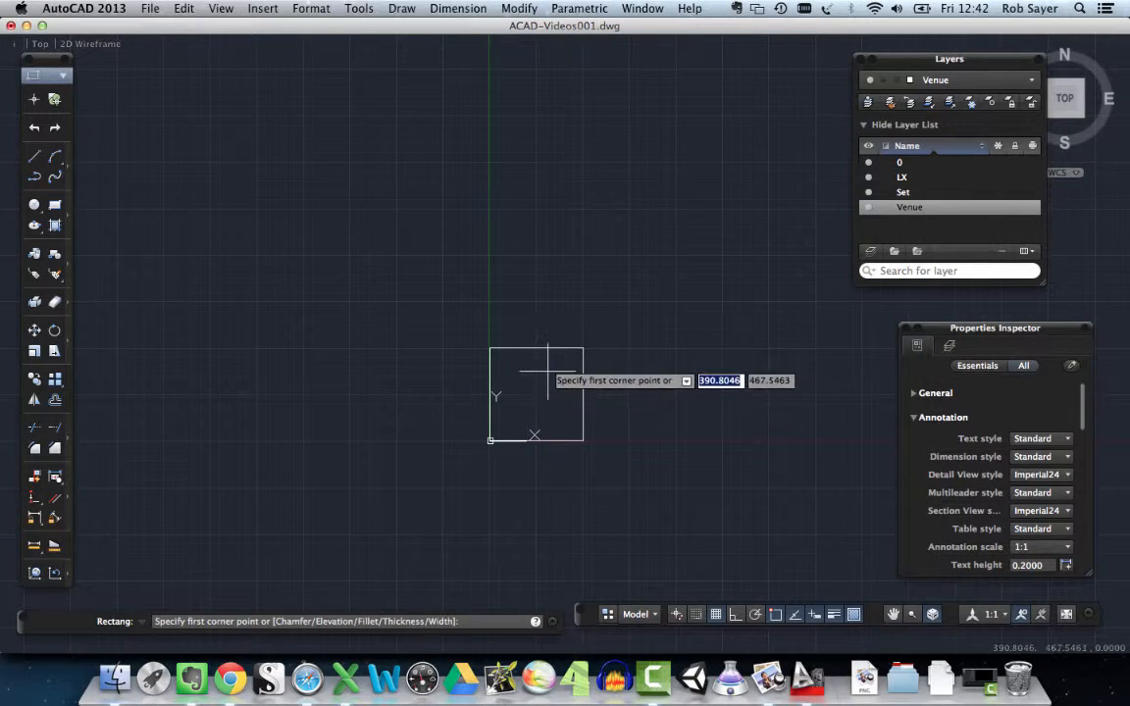
pyautogui.click(549, 362)
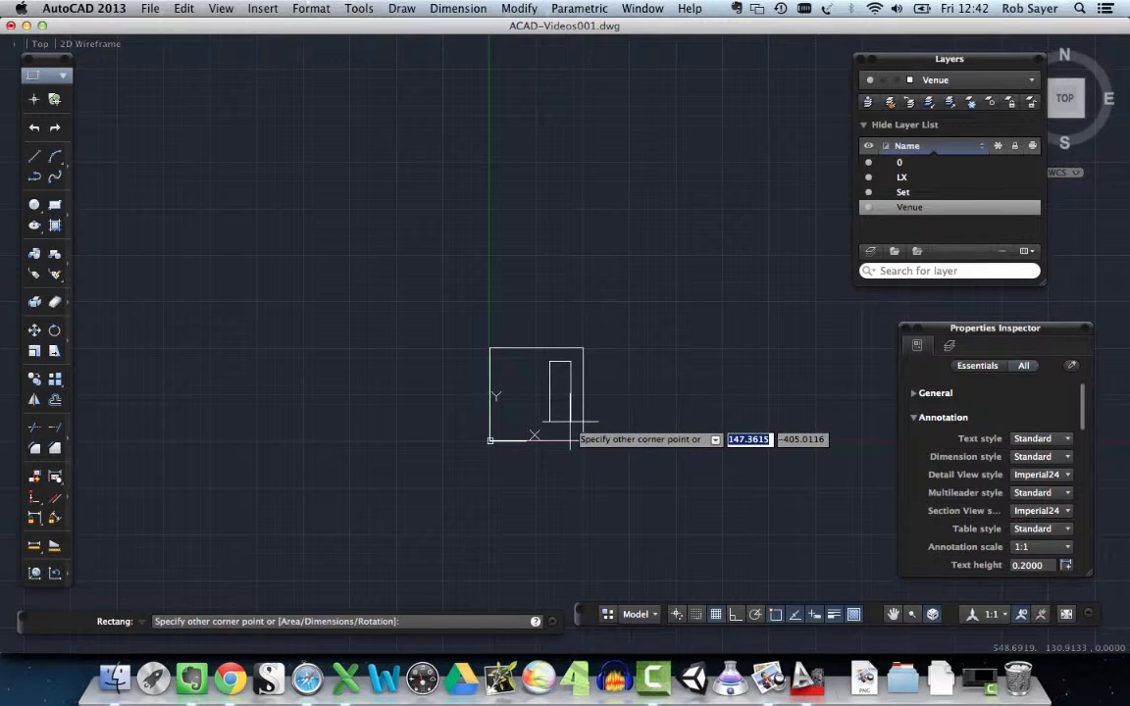
pyautogui.click(570, 421)
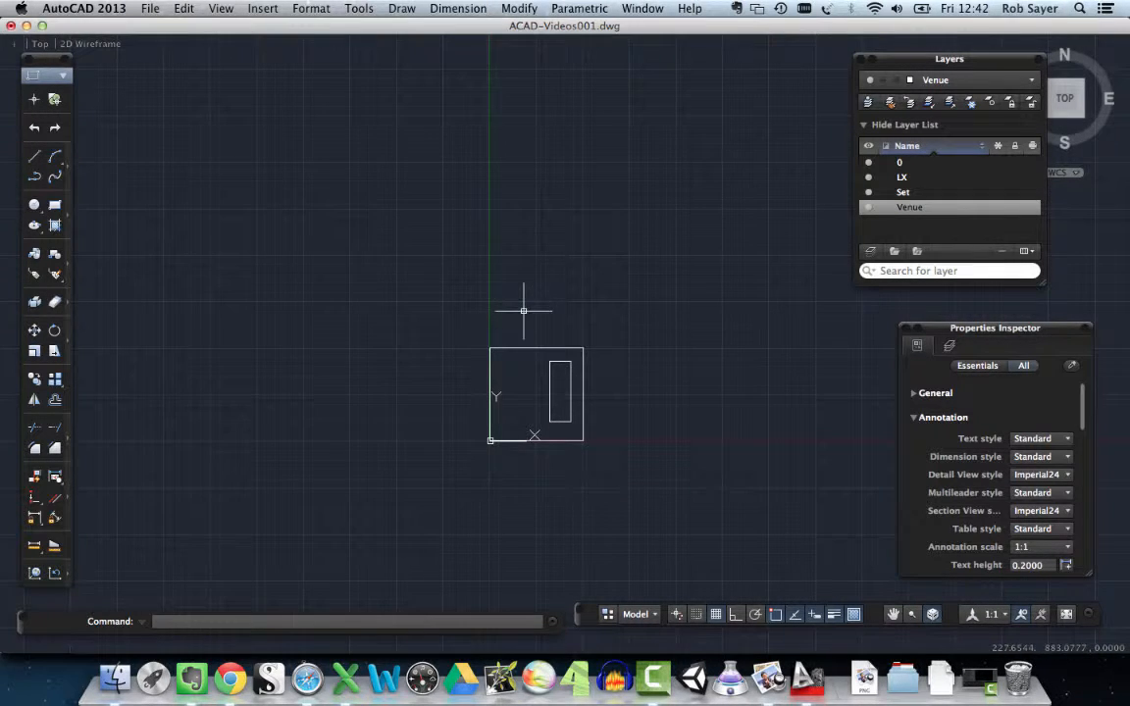
# Step: Draw a smaller rectangle inside the narrow one, ending at the narrow rectangle's lower-right corner
pyautogui.write('rec')
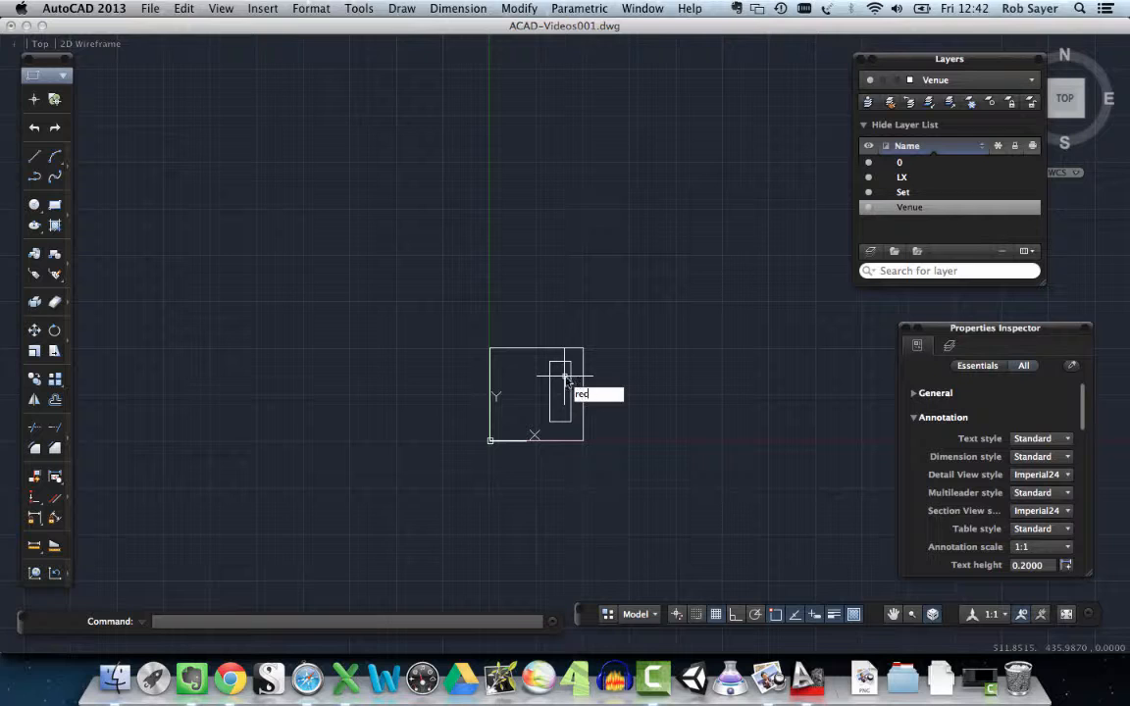
pyautogui.press('Return')
pyautogui.click(557, 379)
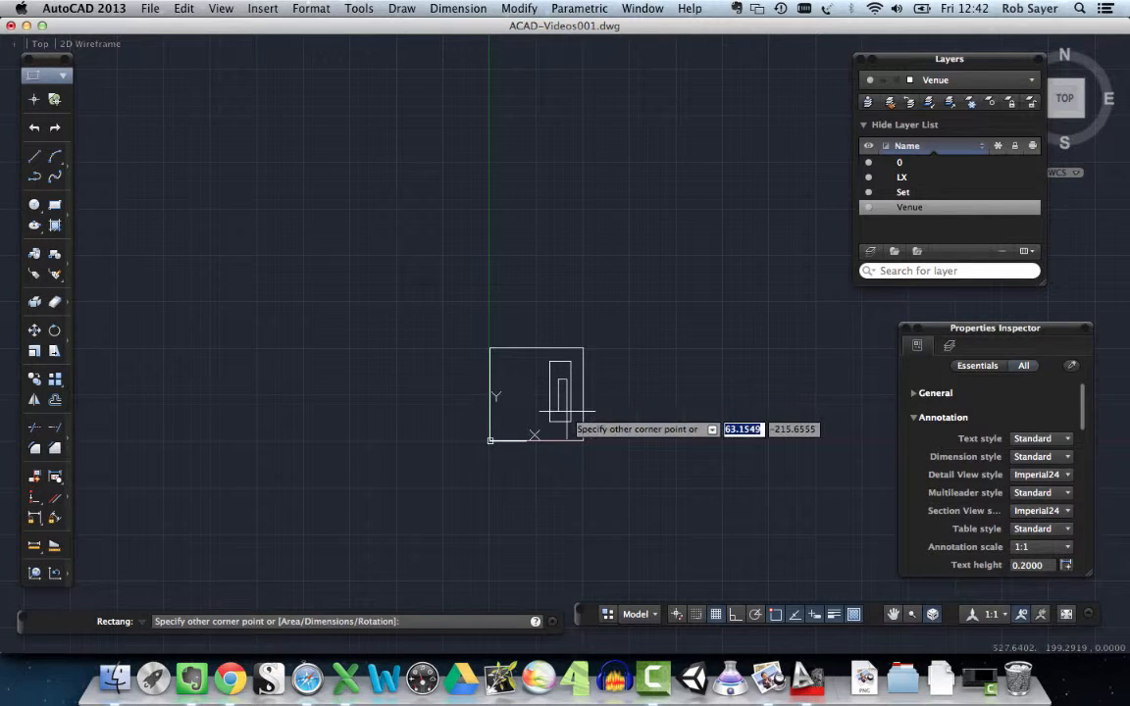
pyautogui.click(569, 420)
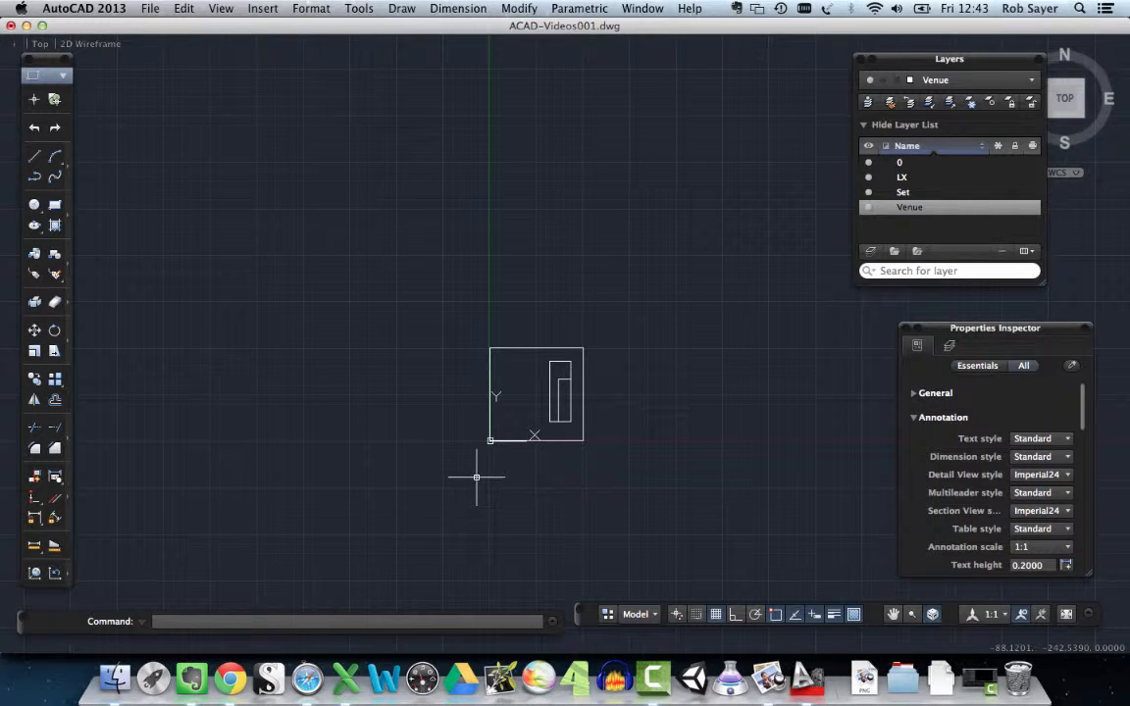
# Step: Group the square and the two inner rectangles into one object
pyautogui.scroll(5, 517, 469)
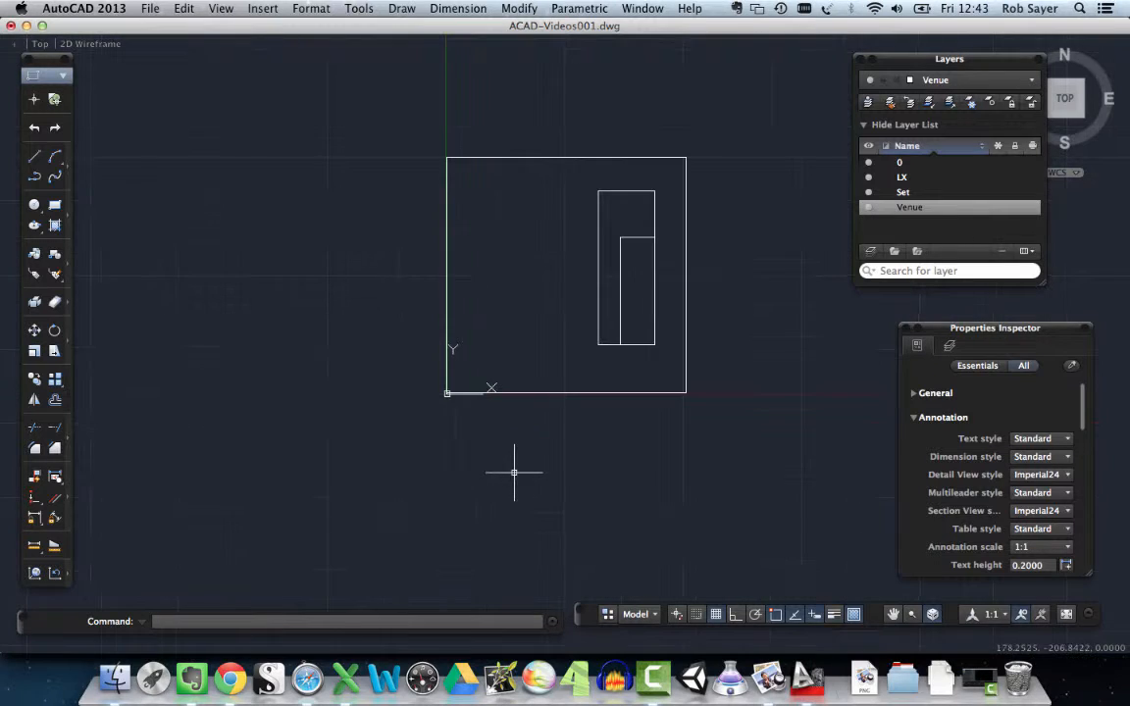
pyautogui.click(407, 112)
pyautogui.click(720, 454)
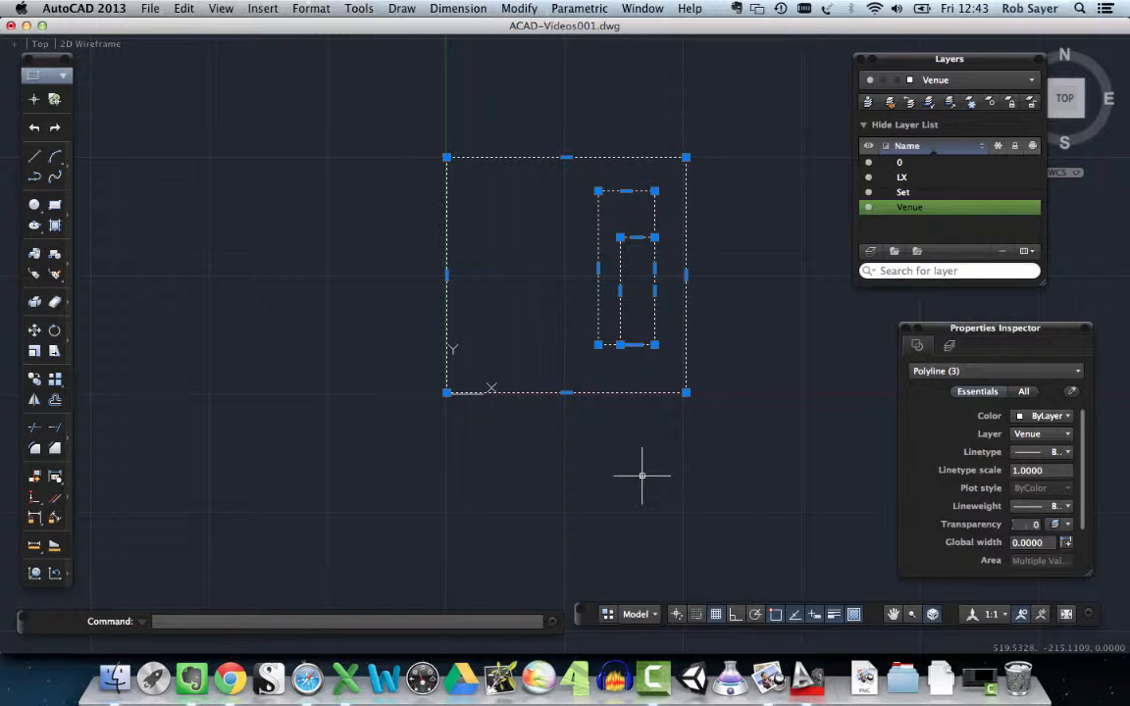
pyautogui.write('GR')
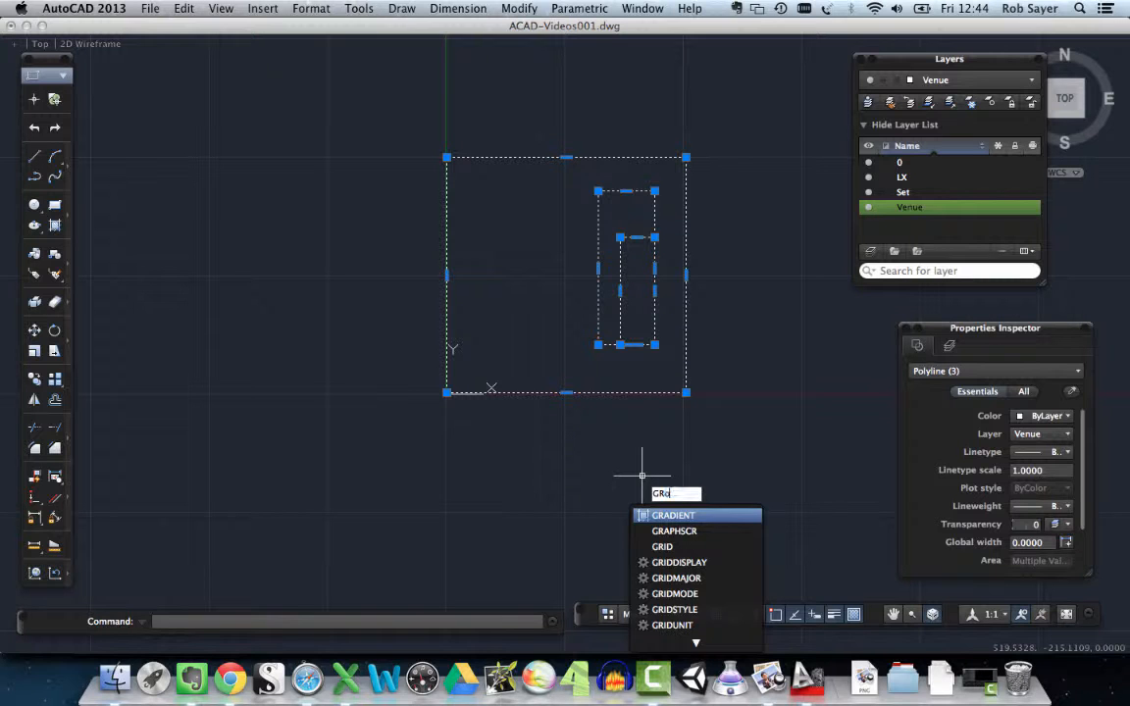
pyautogui.write('O')
pyautogui.press('Return')
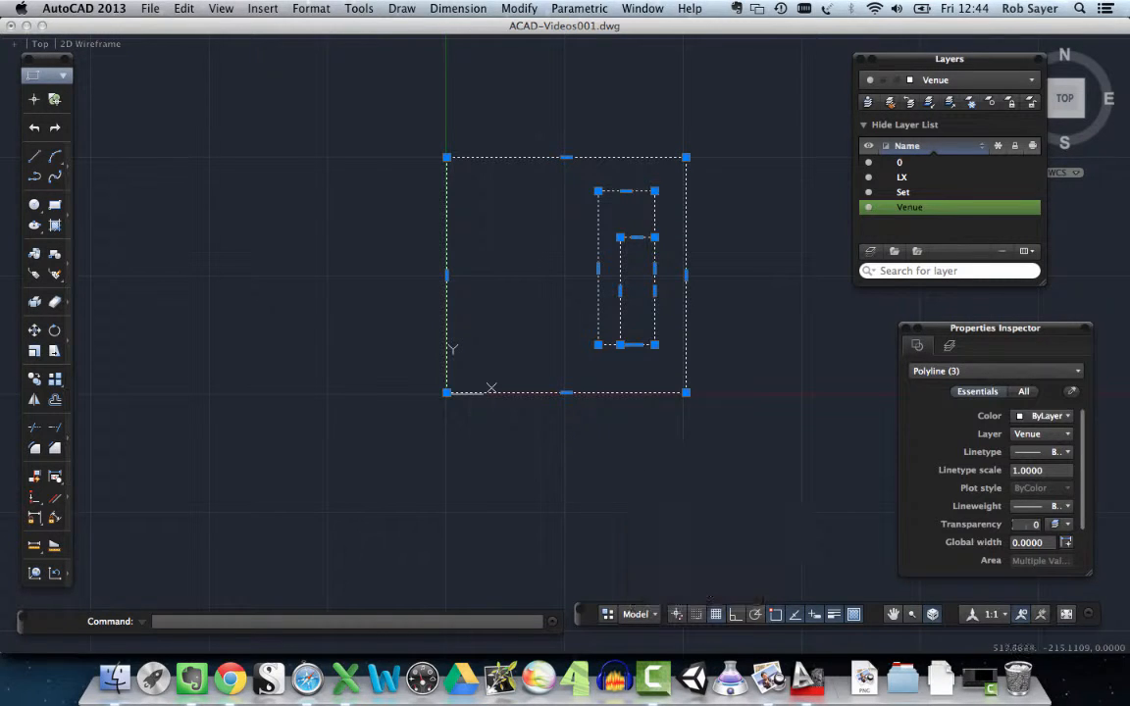
# Step: Select the grouped rectangles by an edge to check that they act as one object, and clear the selection
pyautogui.click(635, 391)
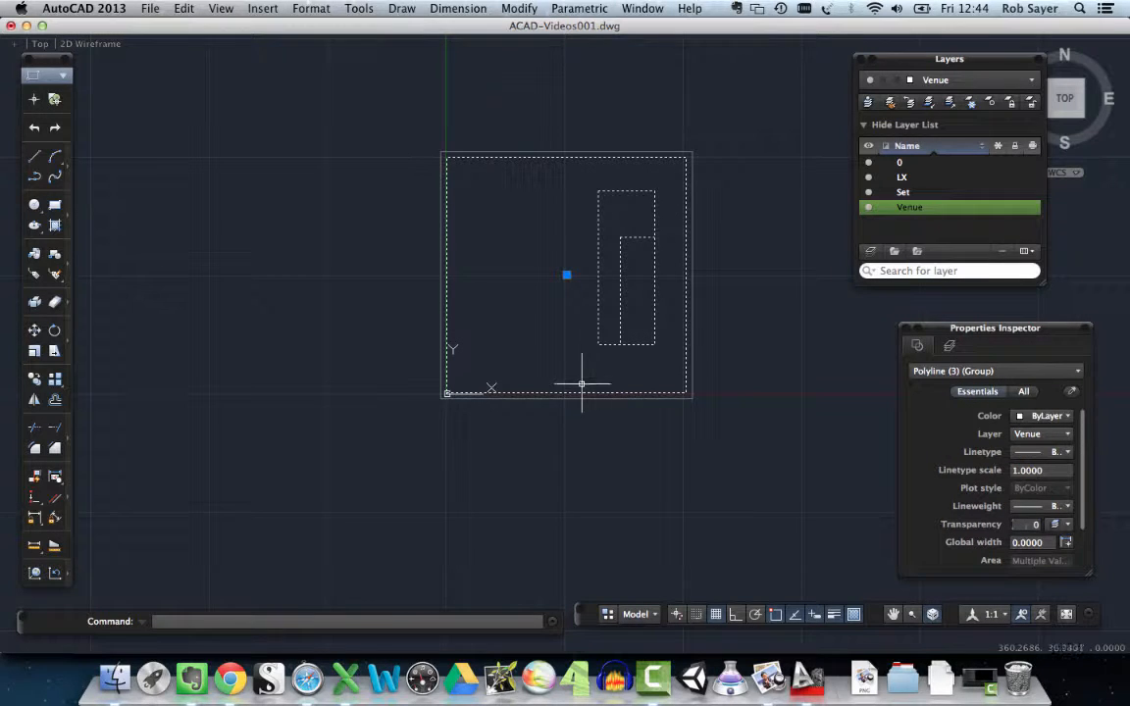
pyautogui.click(713, 310)
pyautogui.click(664, 311)
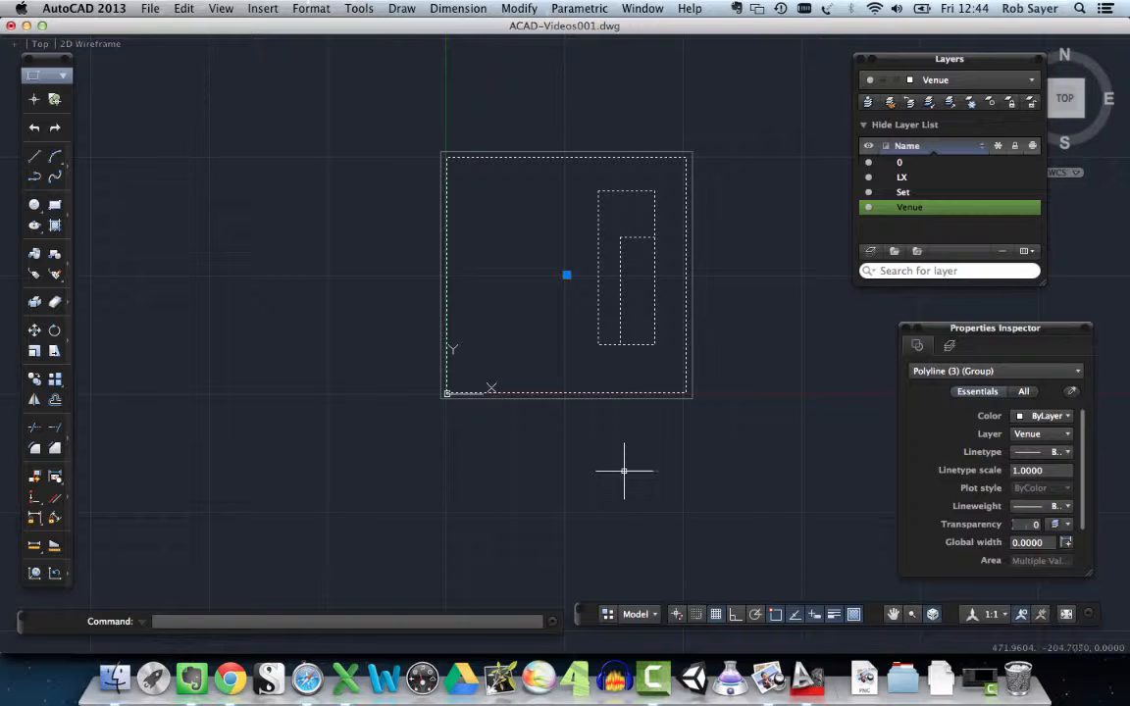
pyautogui.scroll(-2, 618, 469)
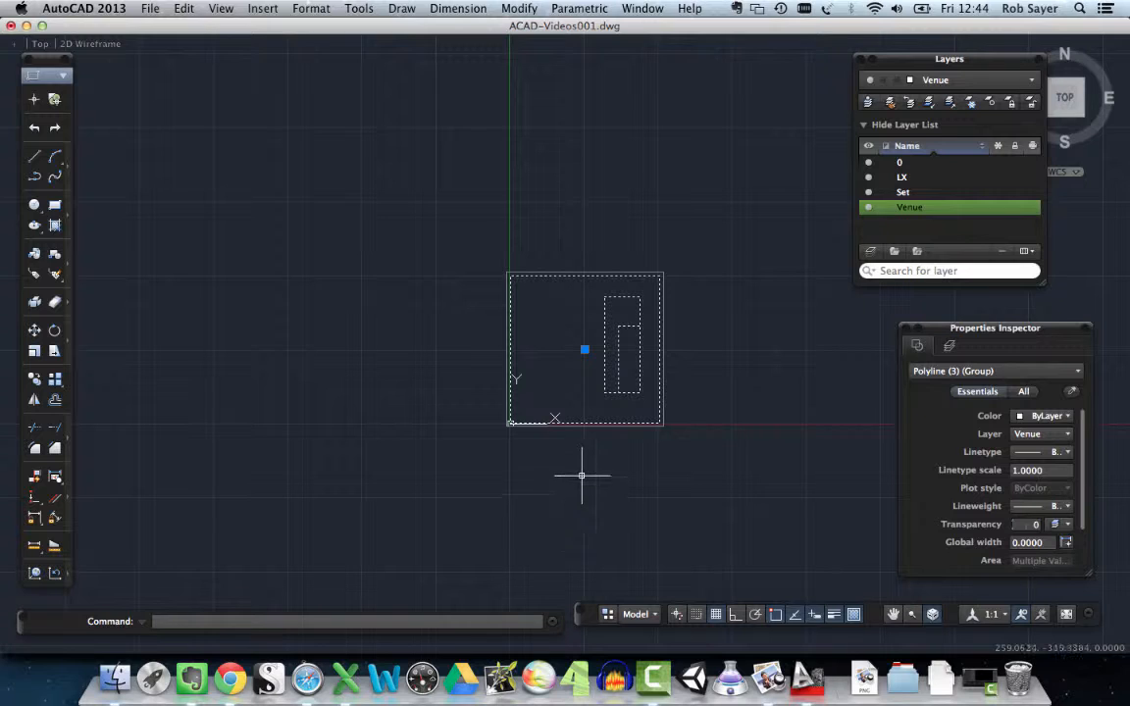
pyautogui.click(550, 495)
pyautogui.press('Escape')
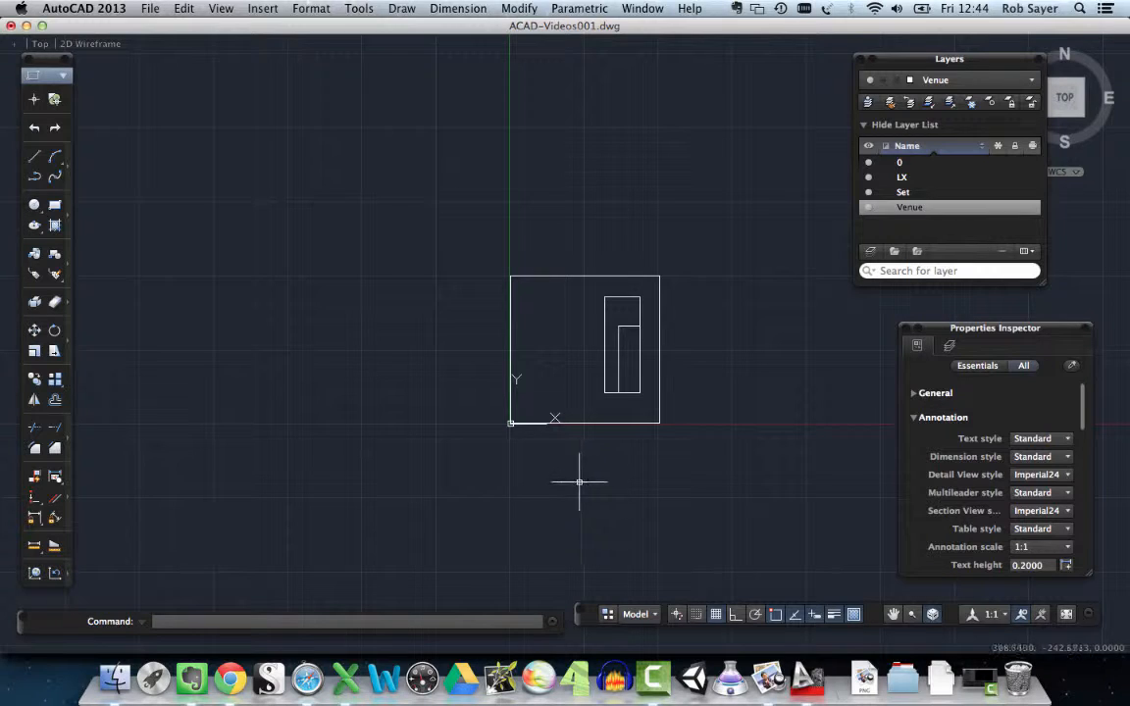
# Step: Copy the group from its lower-left corner to the original's upper-right corner and to a point left along its top edge's extension
pyautogui.click(590, 423)
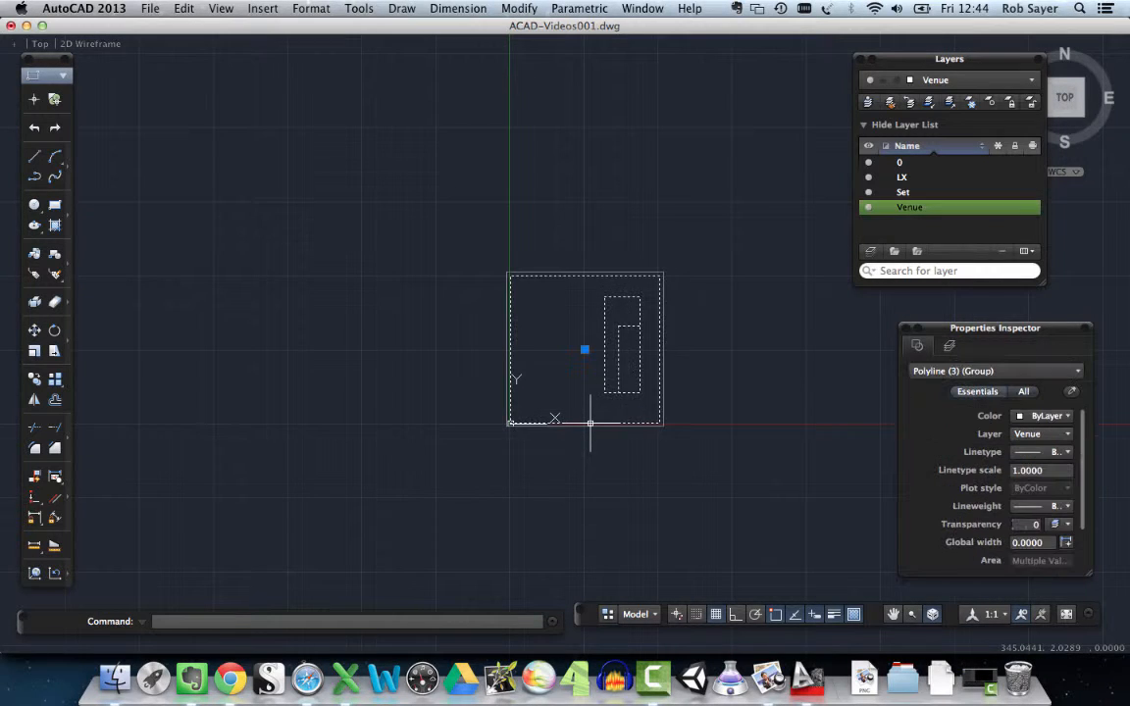
pyautogui.write('D')
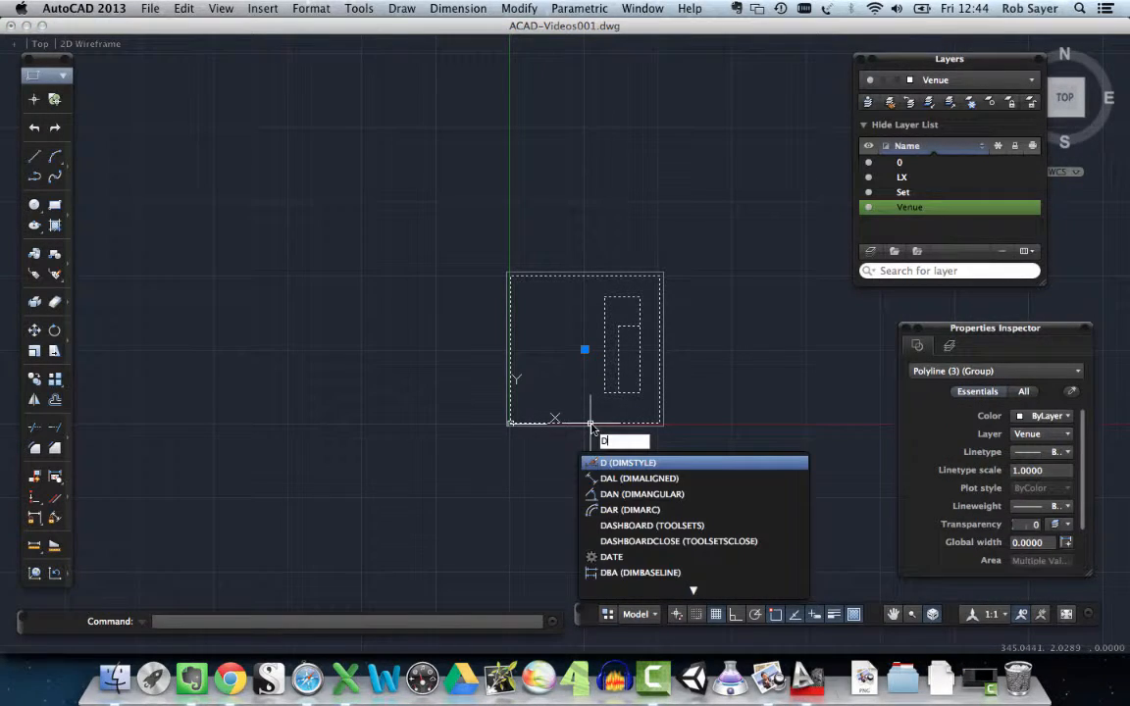
pyautogui.write('up')
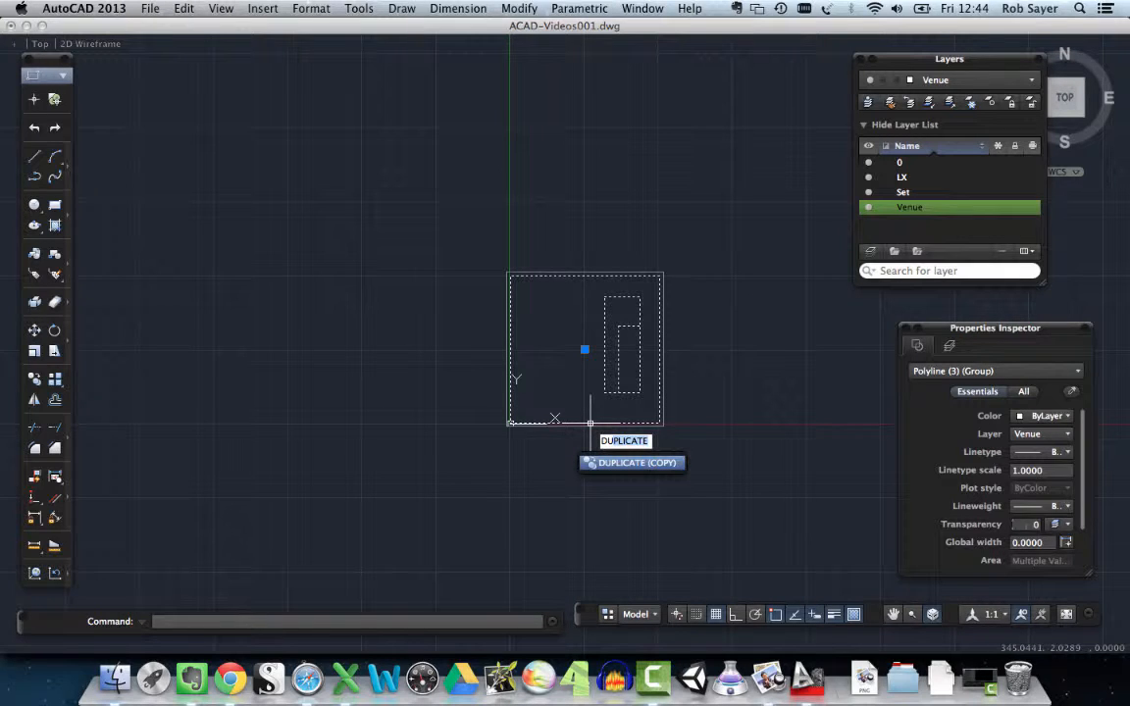
pyautogui.press('Return')
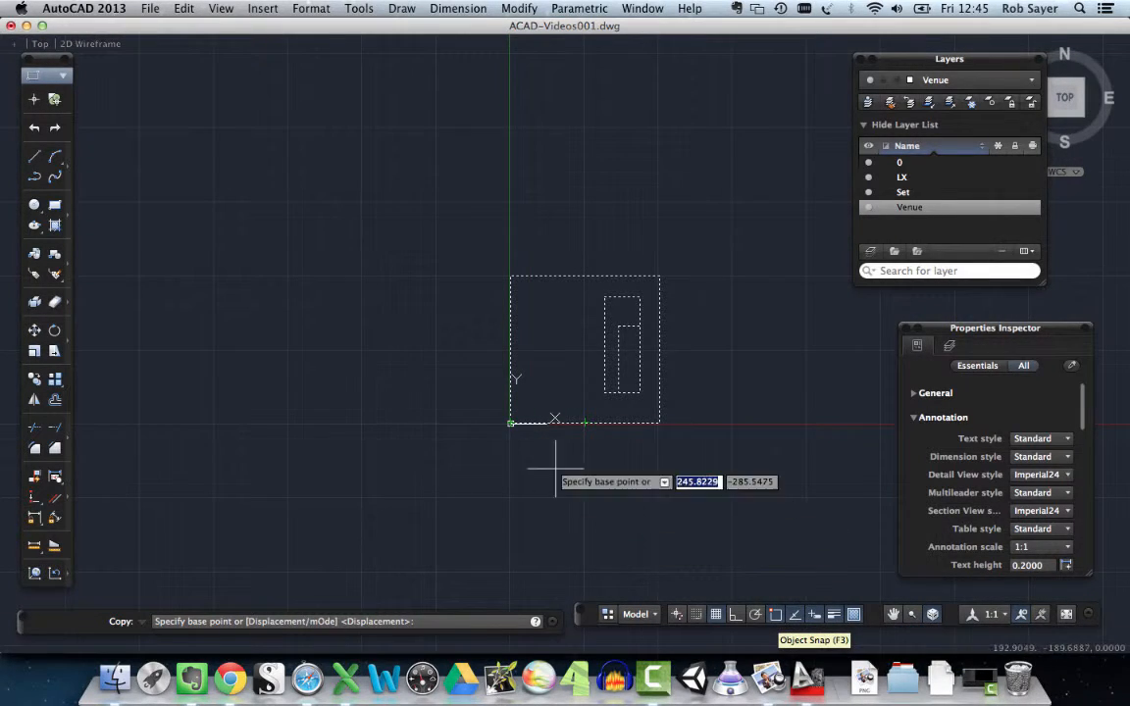
pyautogui.scroll(2, 507, 429)
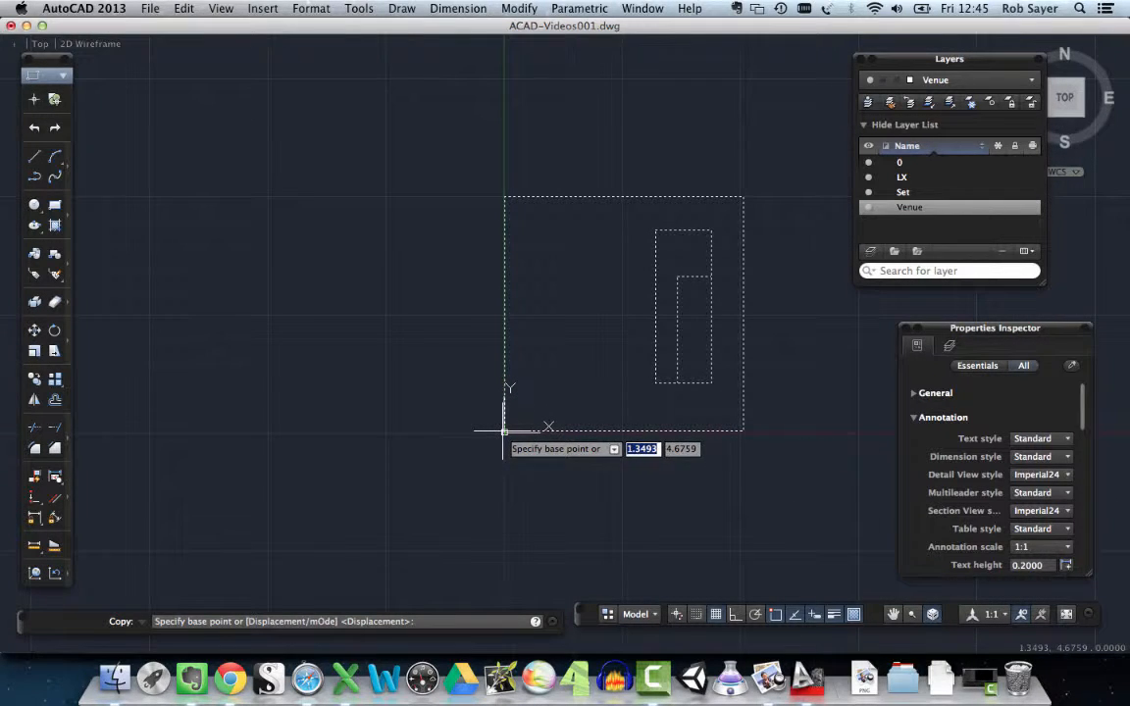
pyautogui.click(504, 431)
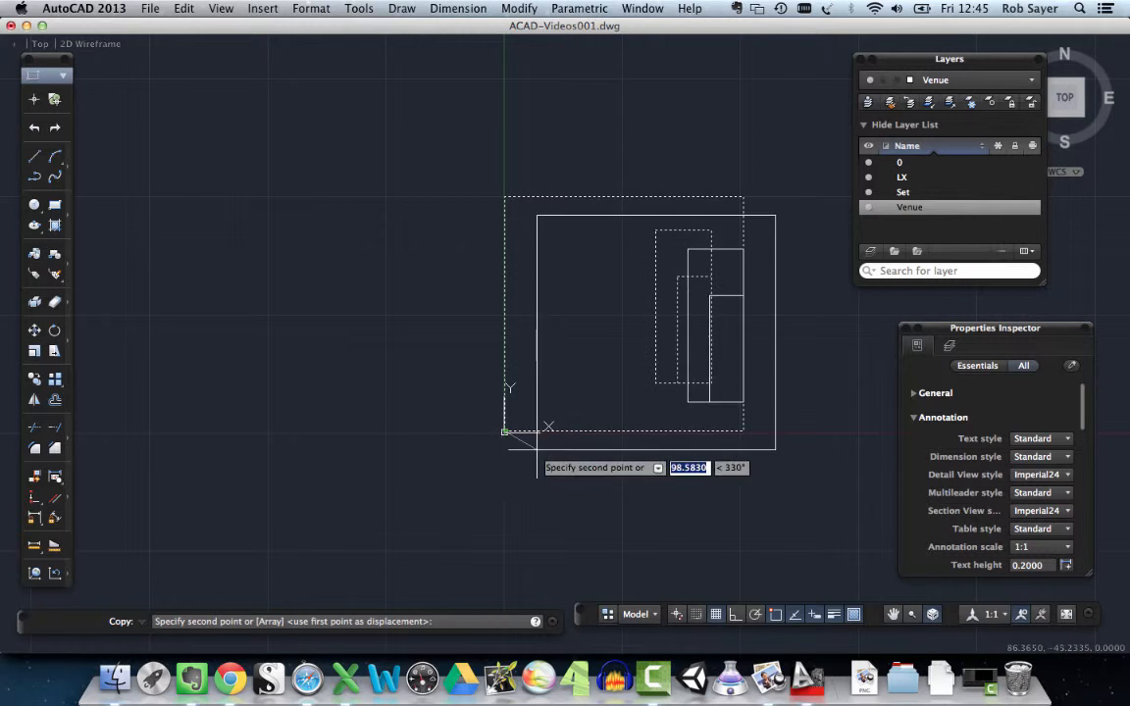
pyautogui.scroll(-2, 707, 458)
pyautogui.moveTo(707, 435)
pyautogui.mouseDown(button='middle')
pyautogui.moveTo(713, 465)
pyautogui.moveTo(570, 454)
pyautogui.mouseUp(button='middle')
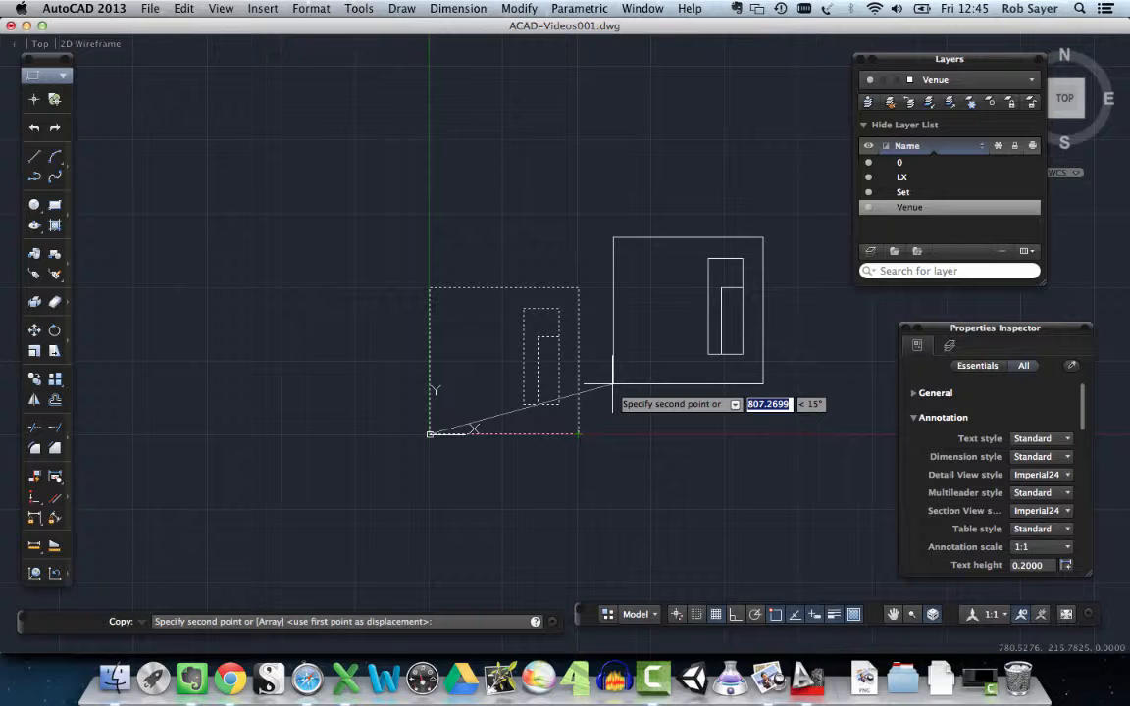
pyautogui.click(579, 287)
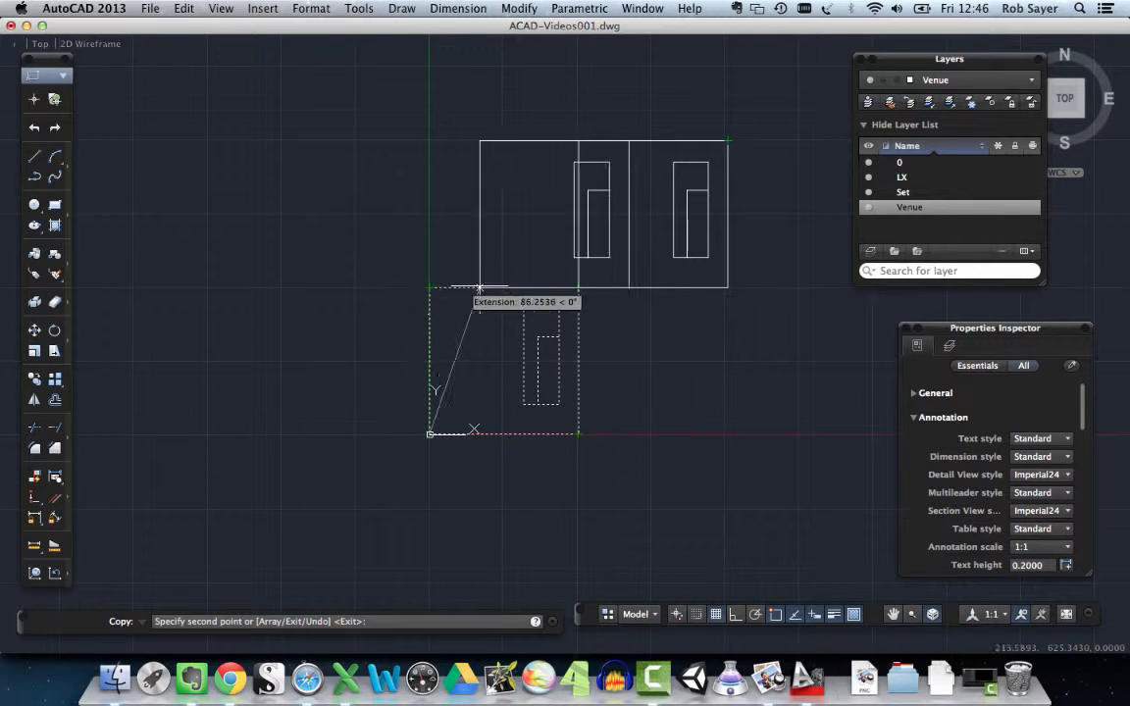
pyautogui.click(230, 288)
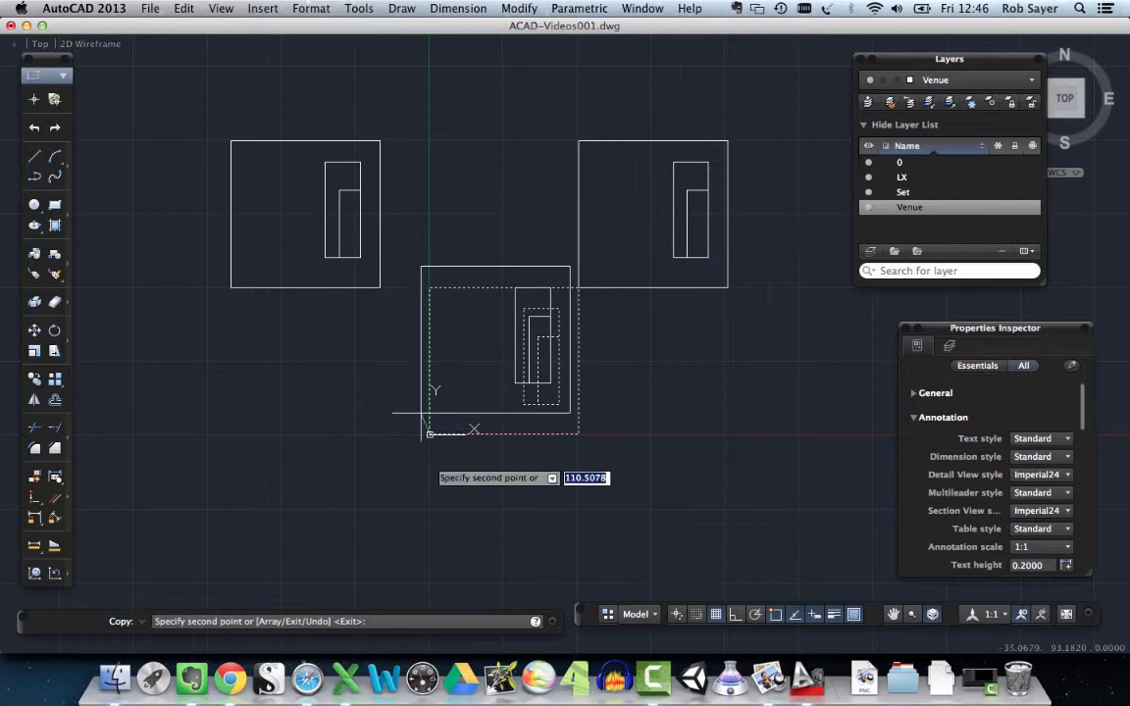
pyautogui.press('Return')
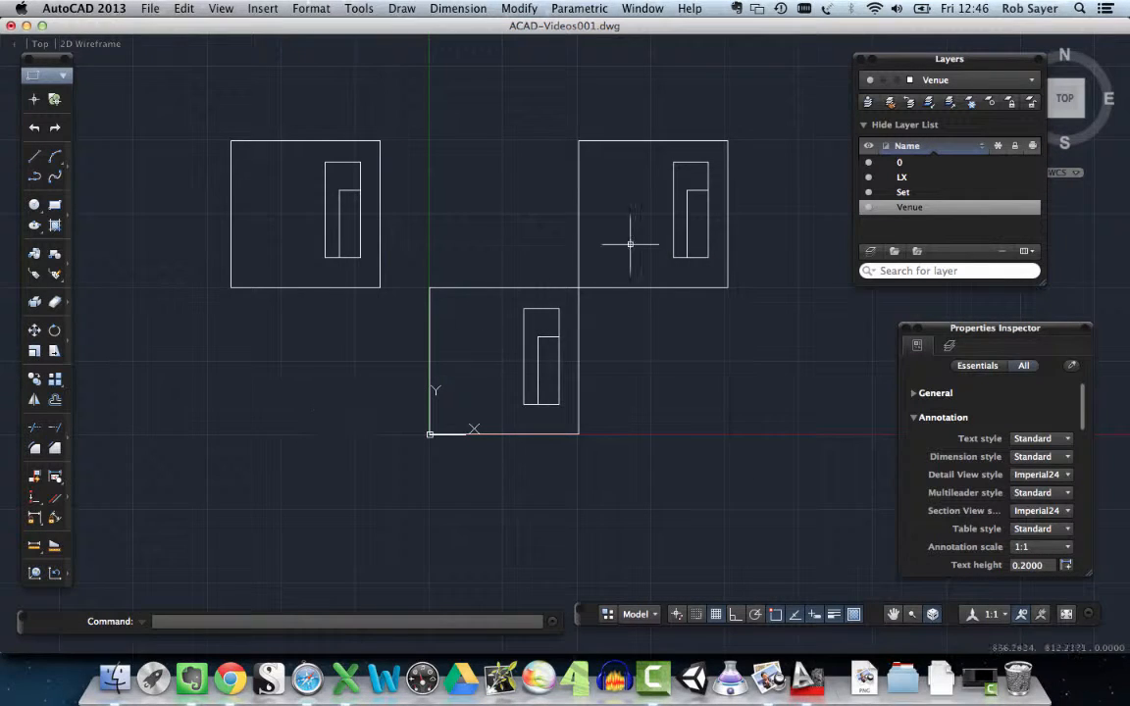
# Step: Delete both copies of the group, keeping the original at the origin
pyautogui.click(363, 140)
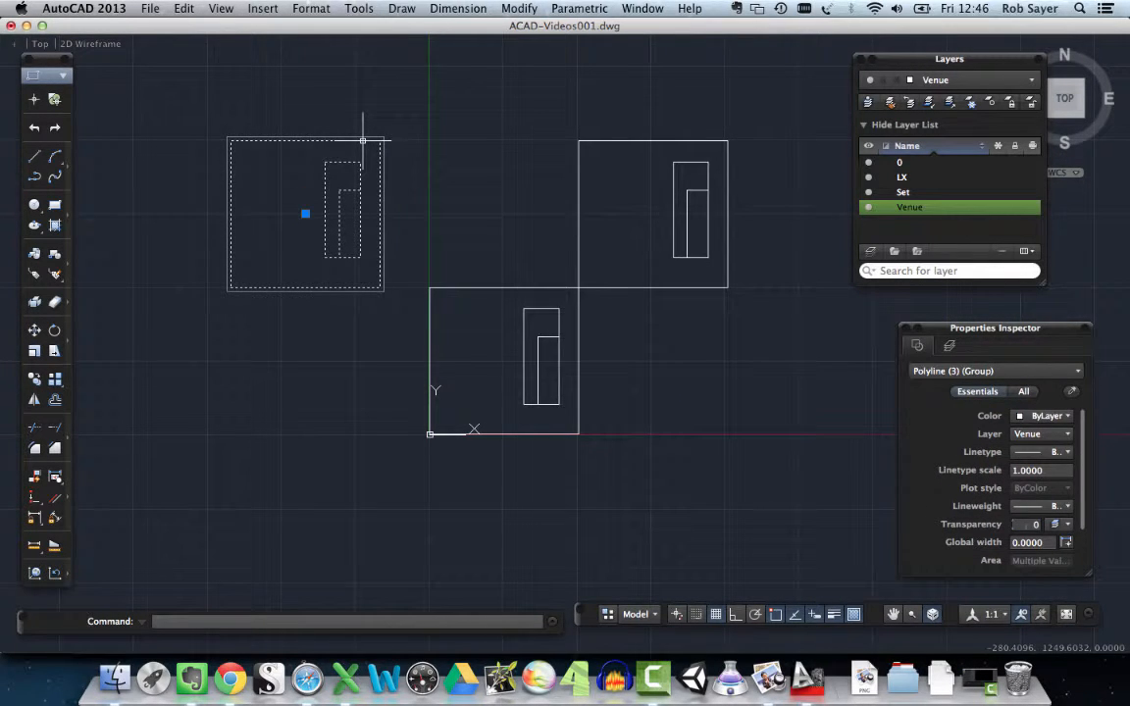
pyautogui.press('Delete')
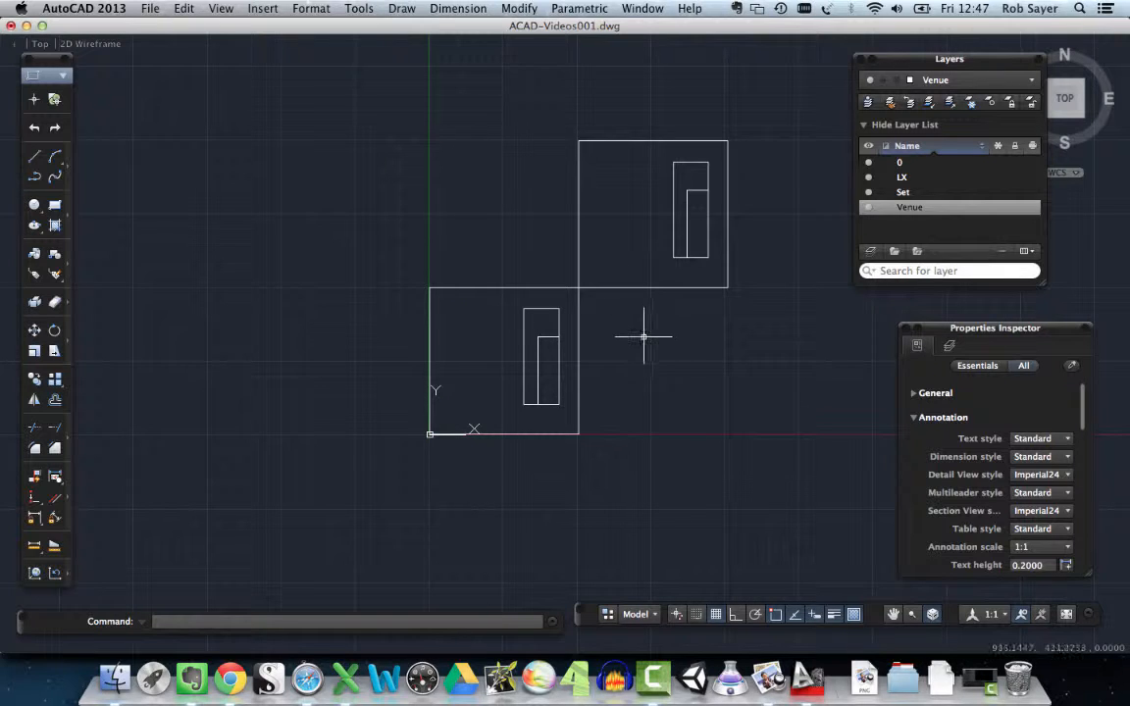
pyautogui.click(698, 190)
pyautogui.press('Delete')
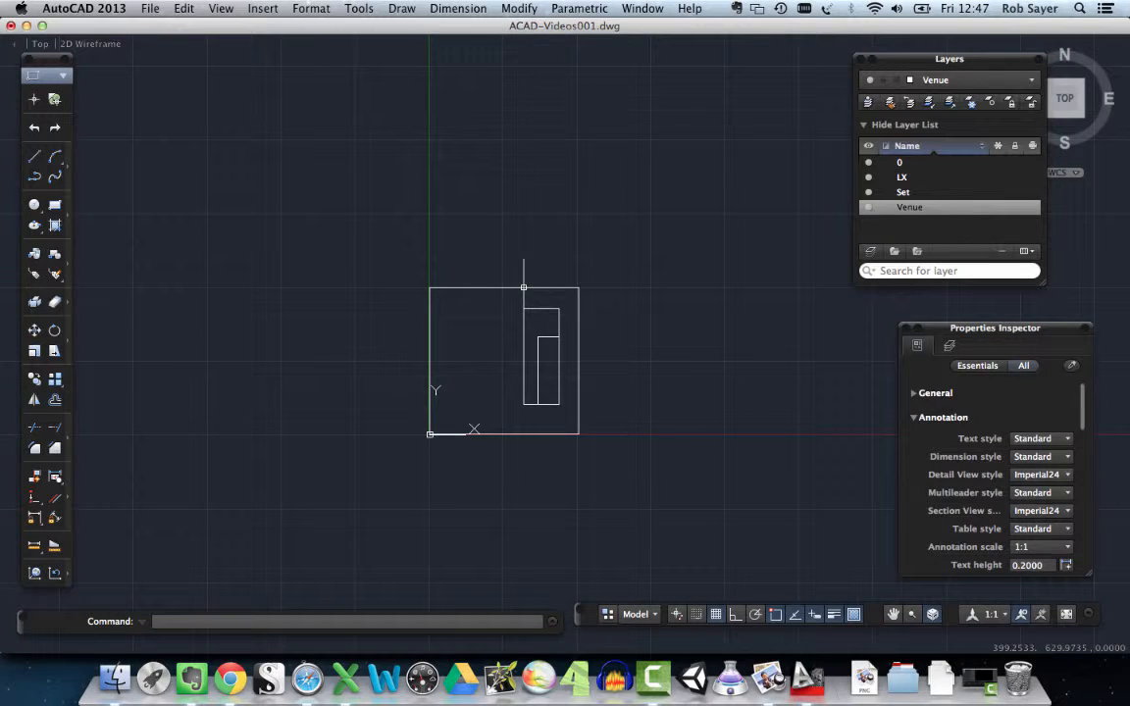
# Step: Move the grouped rectangles 500 units at 180°, using the outer square's lower-right corner as the base point
pyautogui.click(524, 287)
pyautogui.write('M')
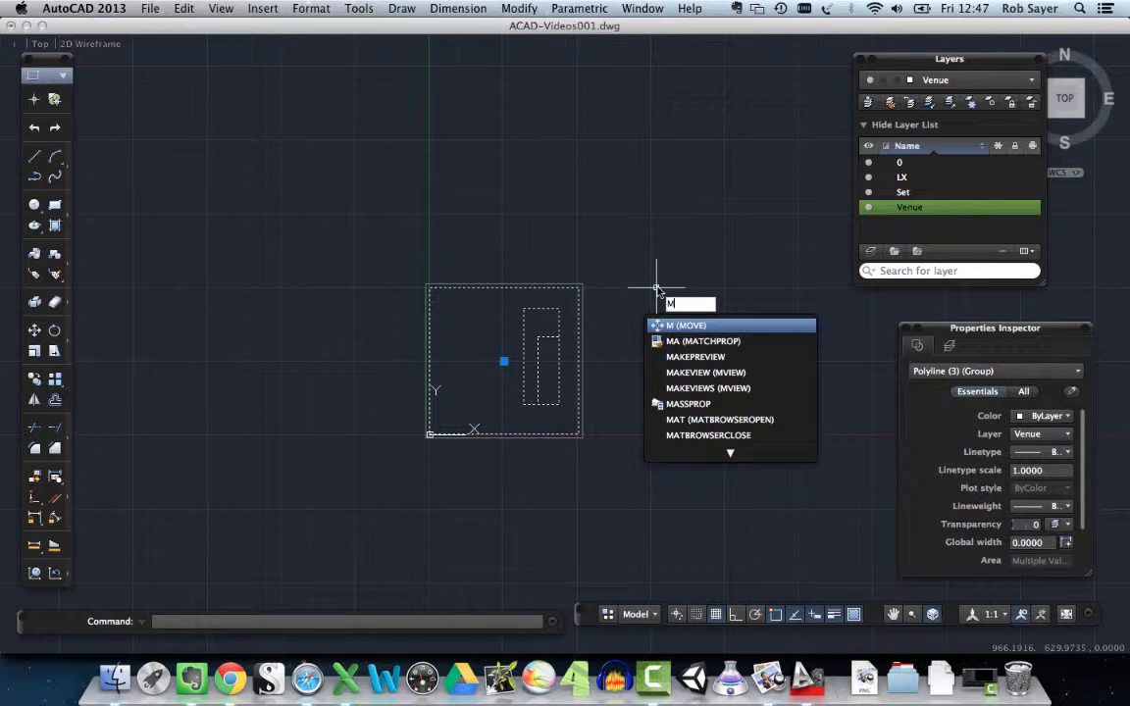
pyautogui.press('Return')
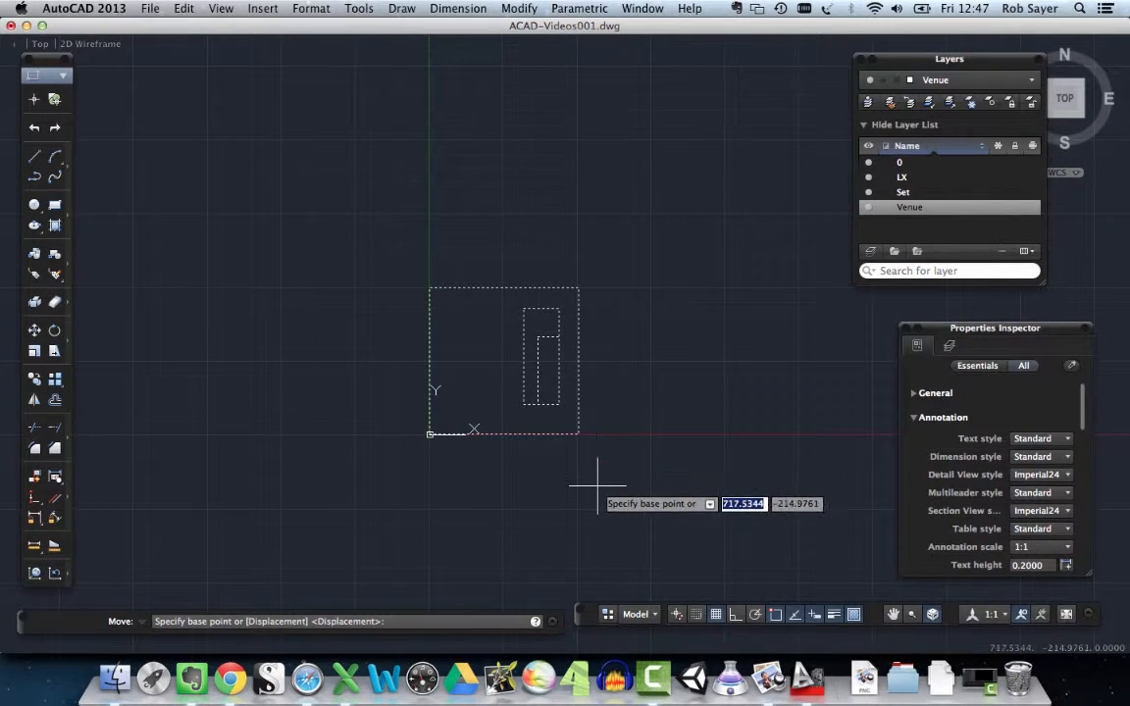
pyautogui.click(578, 434)
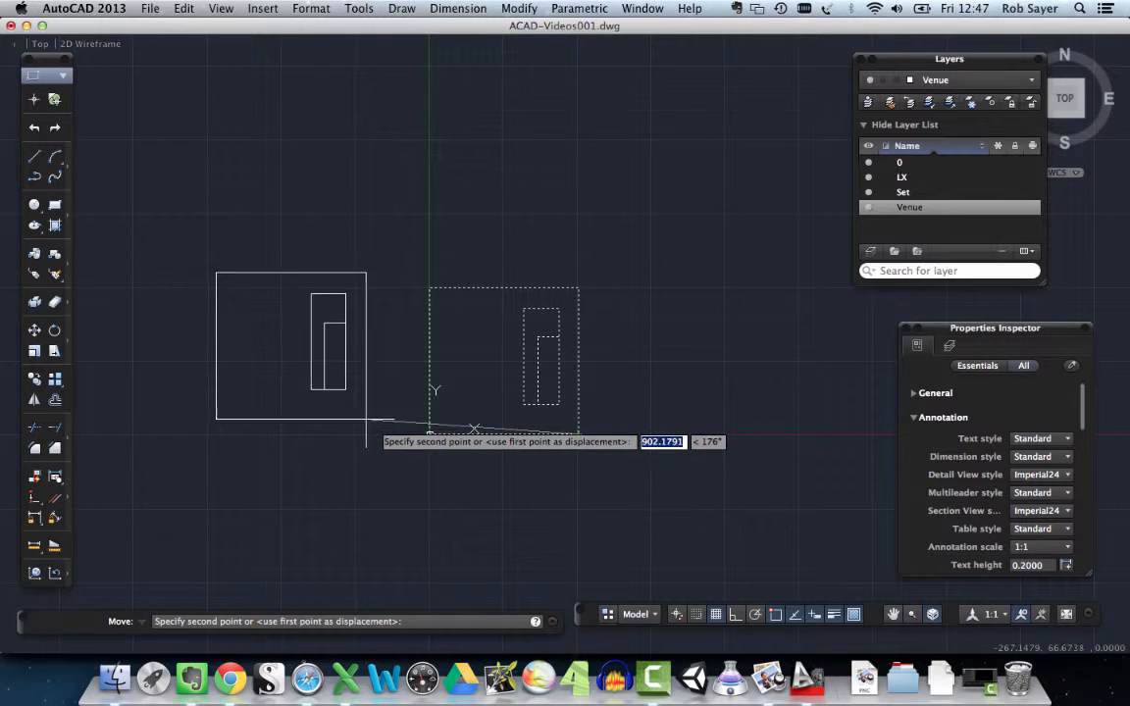
pyautogui.write('500')
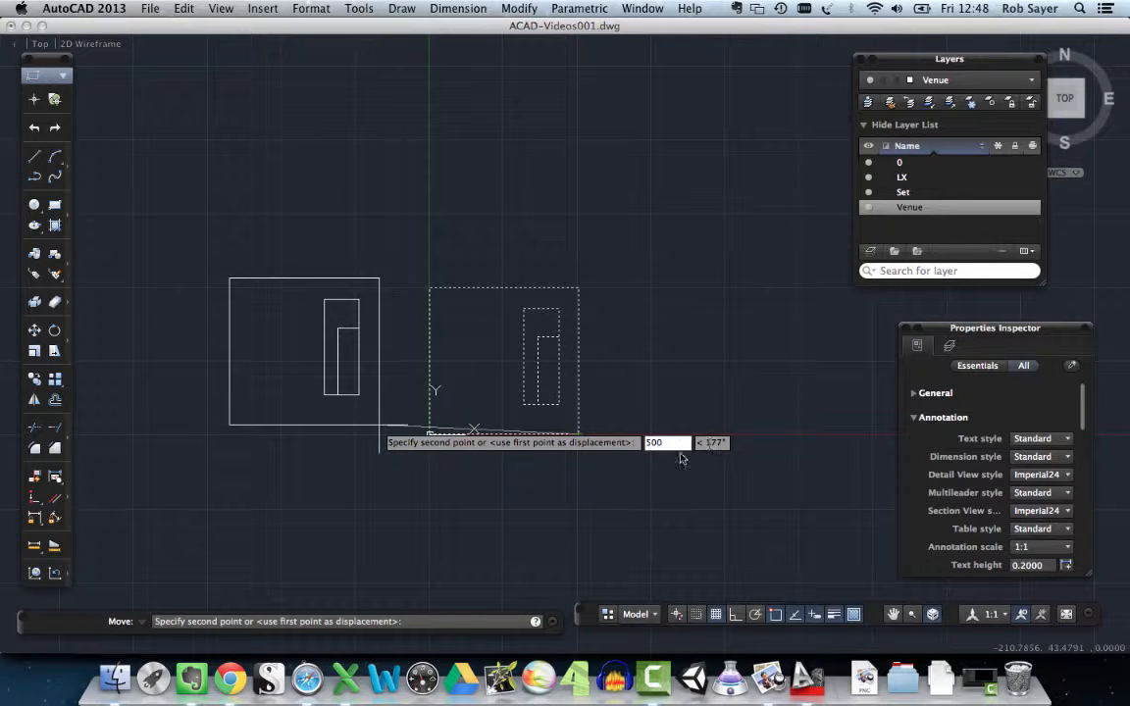
pyautogui.press('Tab')
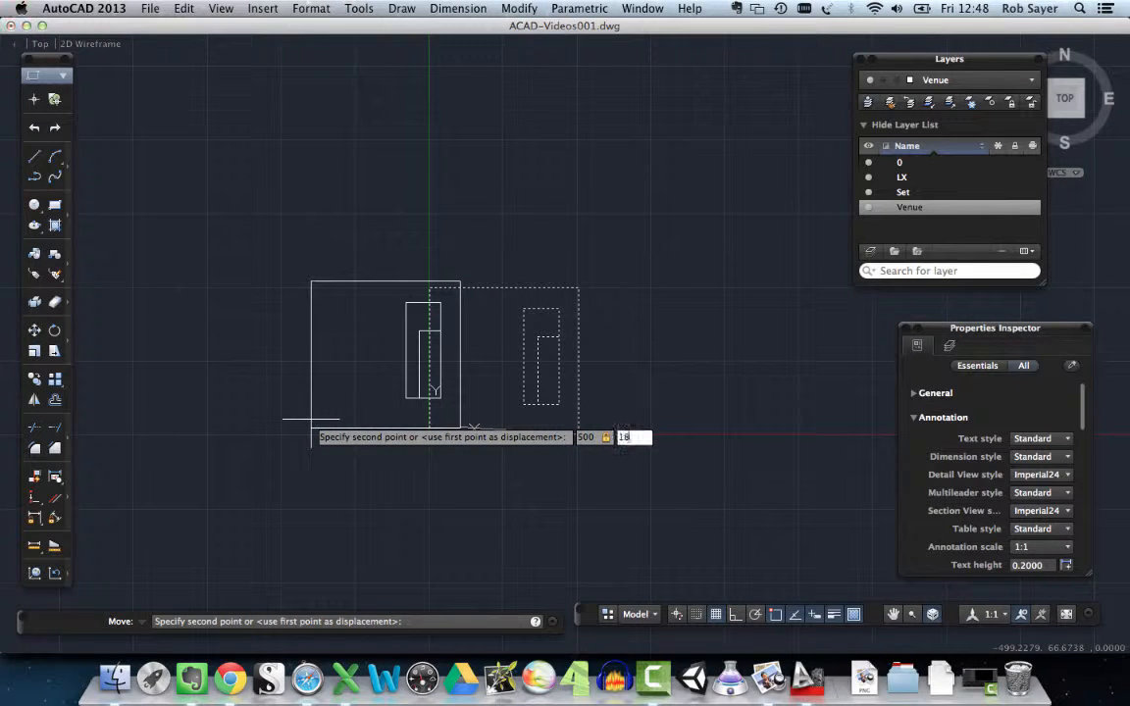
pyautogui.write('180')
pyautogui.press('Tab')
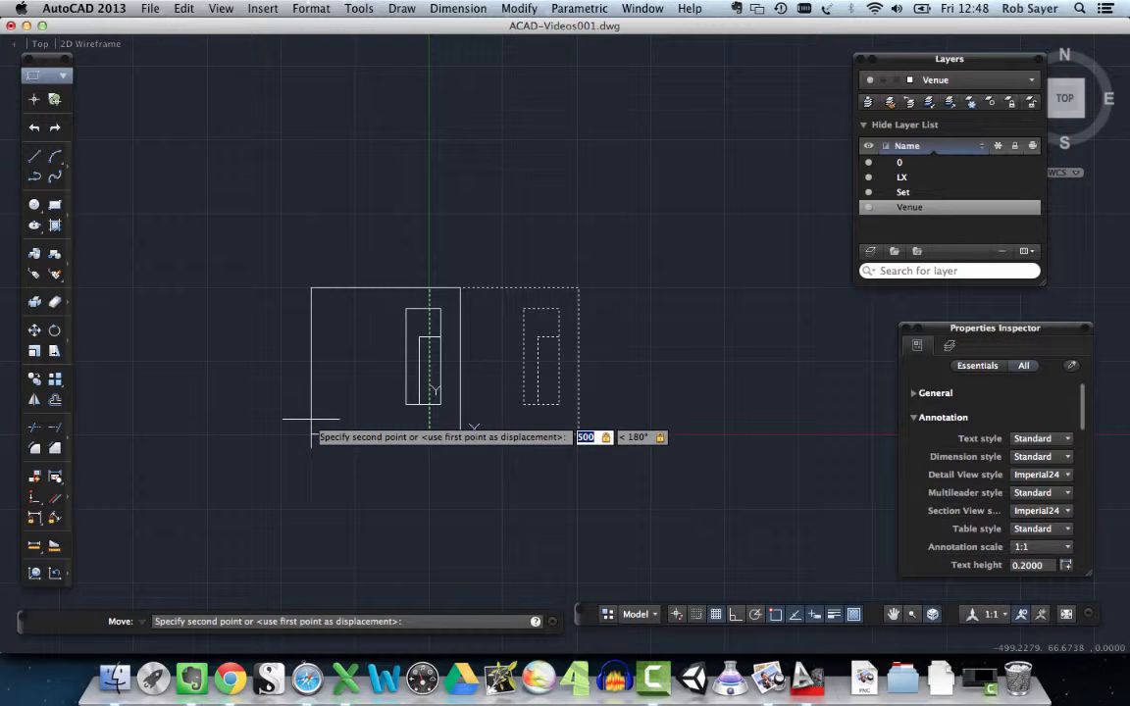
pyautogui.press('Return')
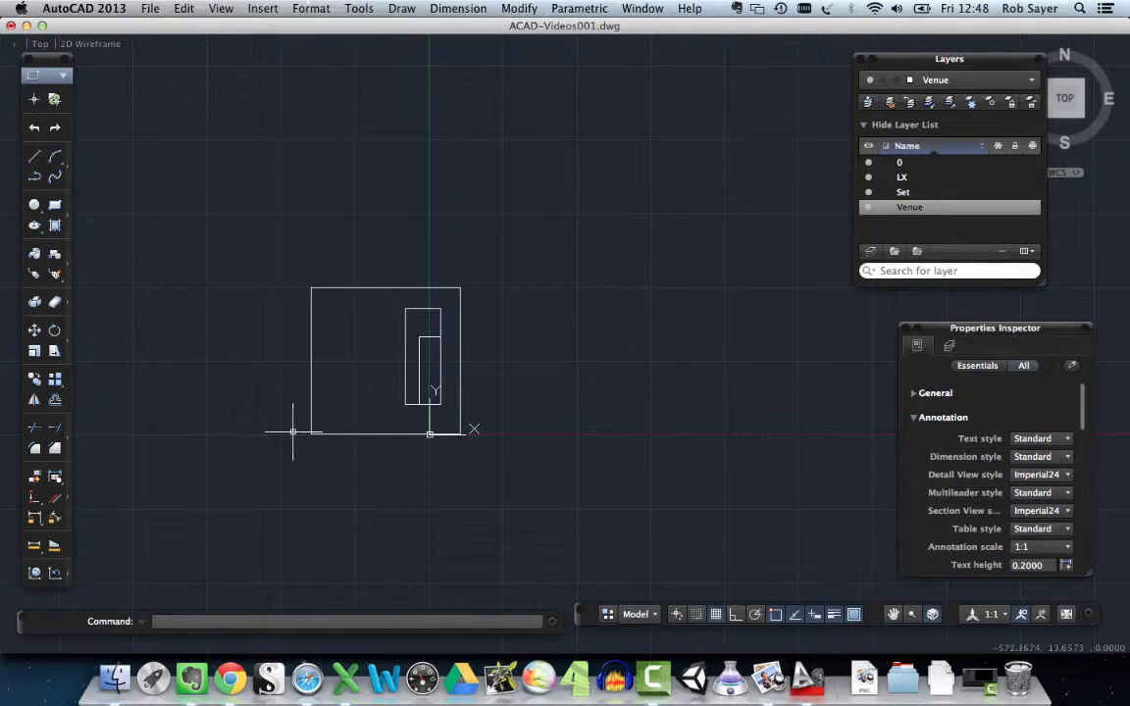
pyautogui.click(402, 437)
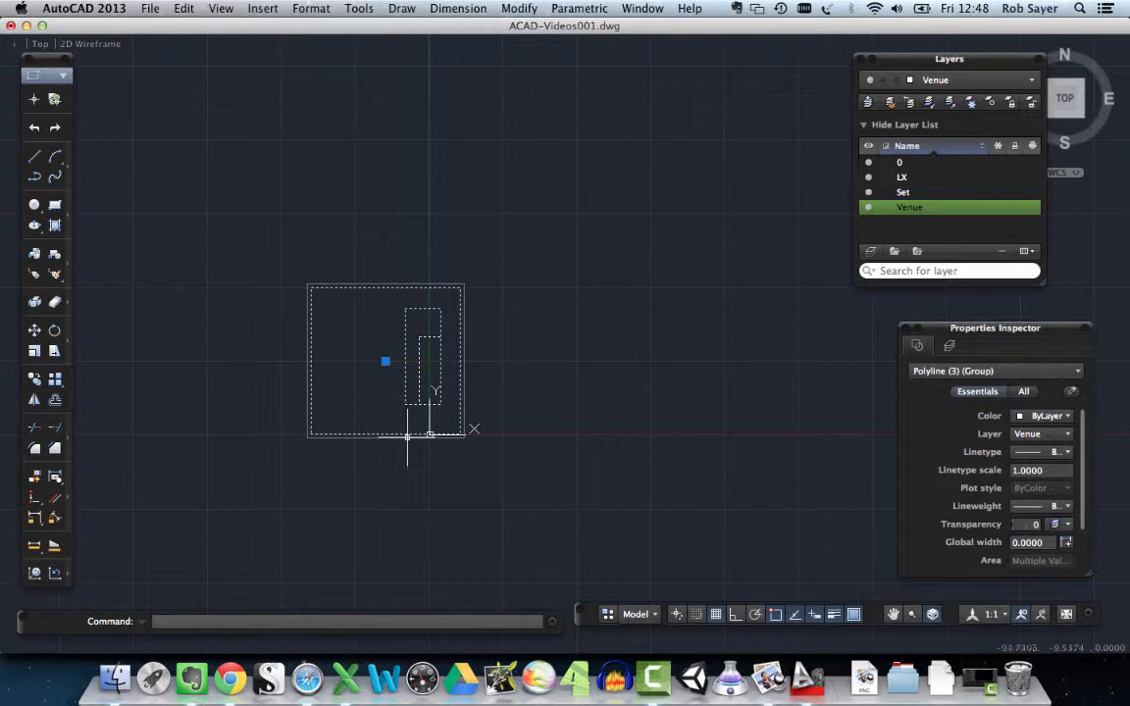
pyautogui.click(365, 393)
pyautogui.press('Escape')
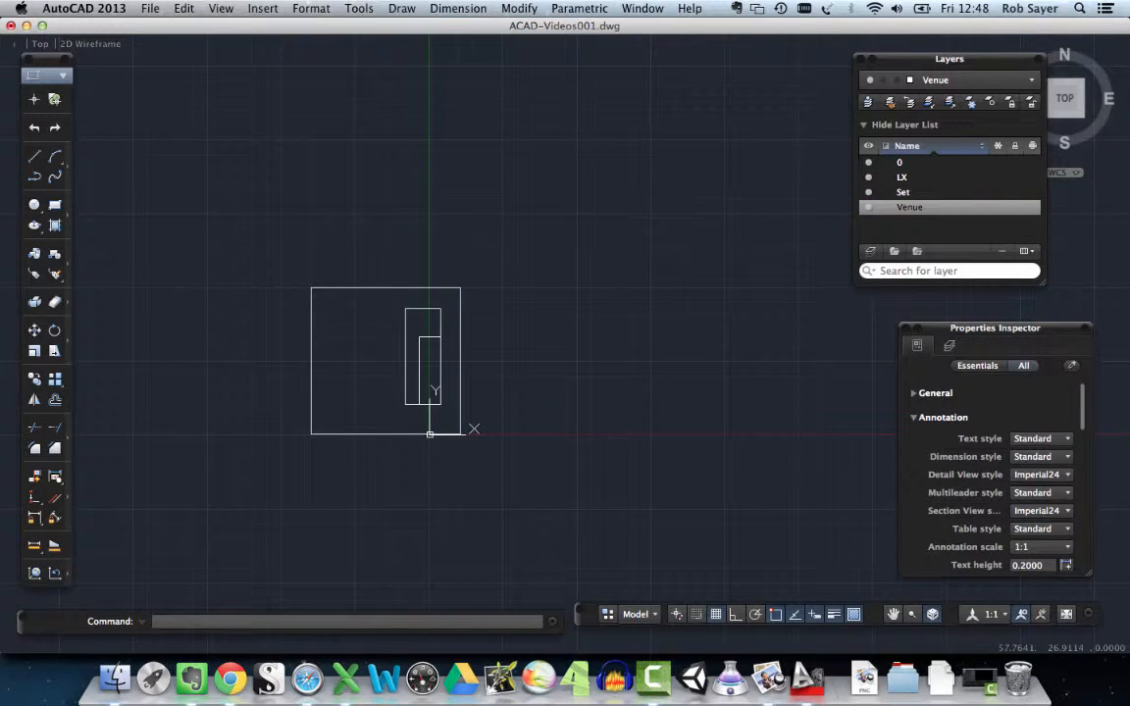
# Step: Move the group by its lower-left corner to a free point above and to the right of the origin
pyautogui.click(429, 406)
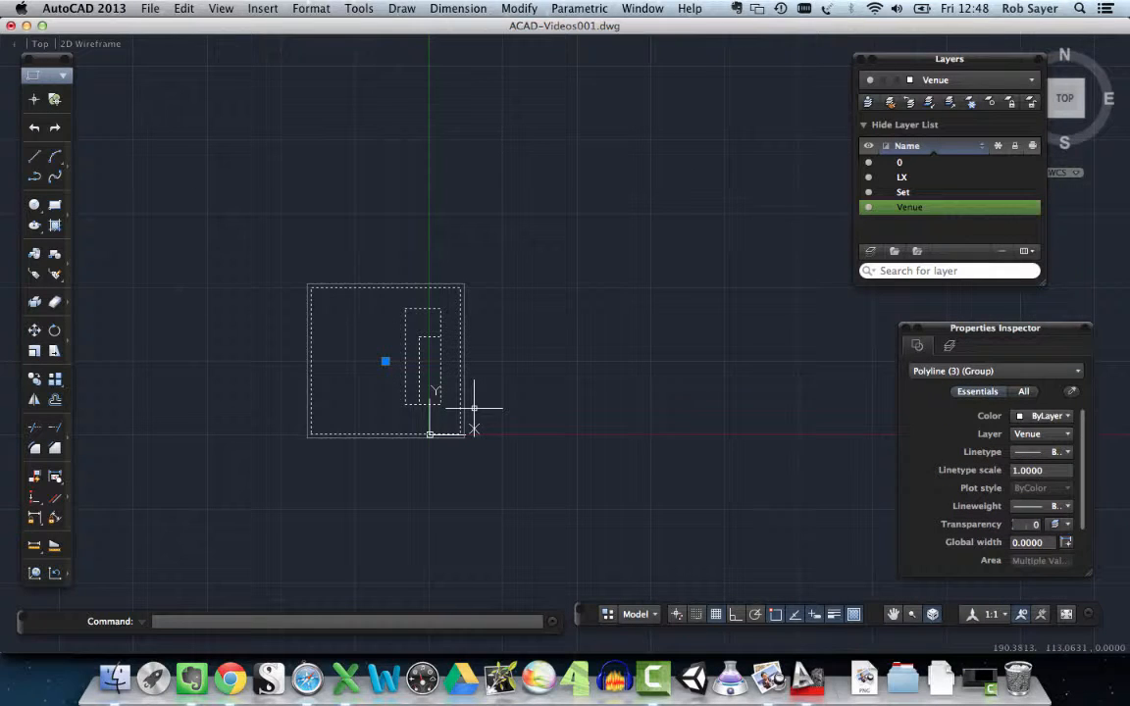
pyautogui.write('MO')
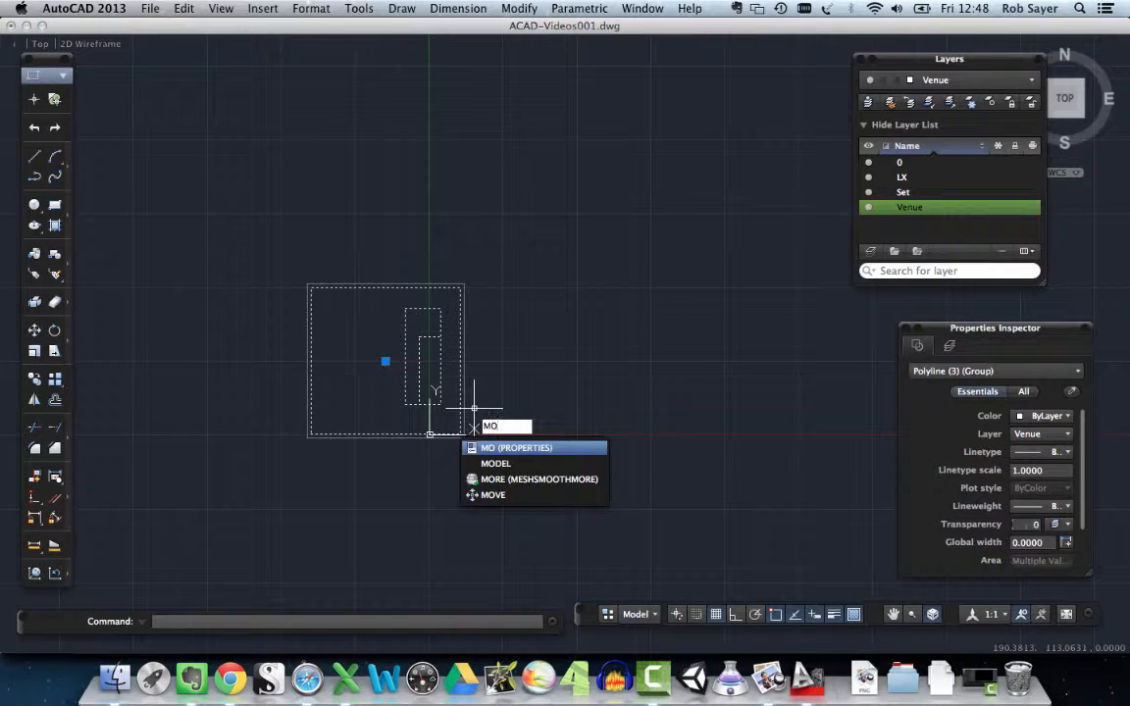
pyautogui.press('Down')
pyautogui.press('Down')
pyautogui.press('Down')
pyautogui.press('Return')
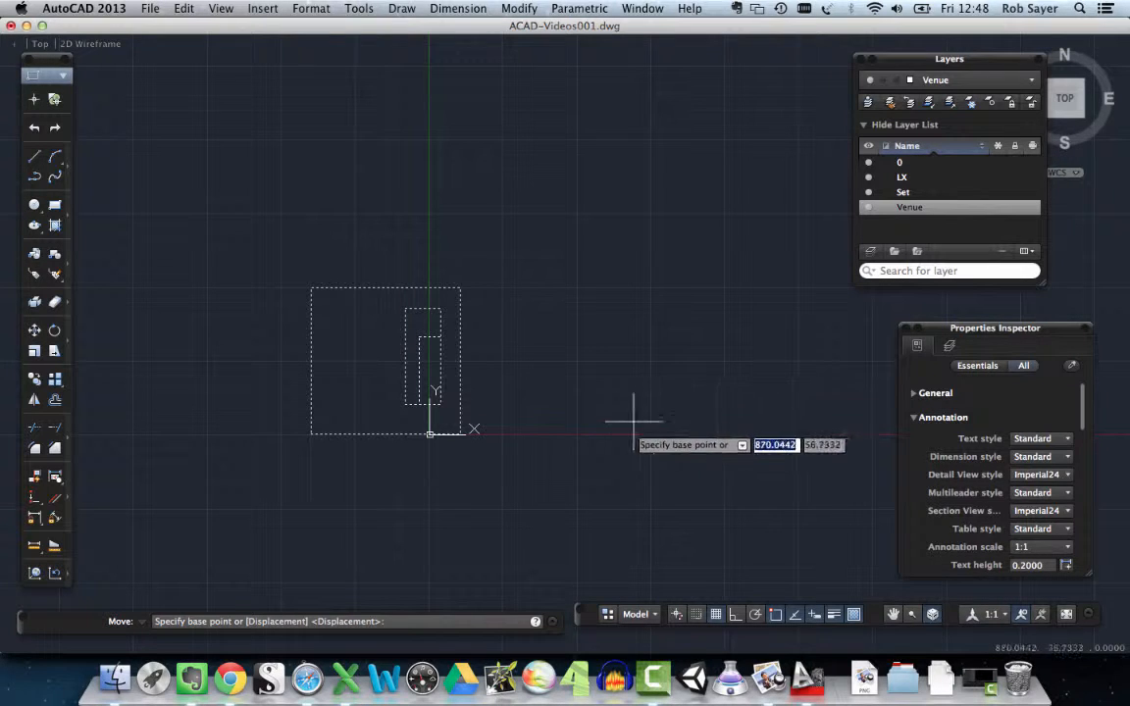
pyautogui.click(312, 432)
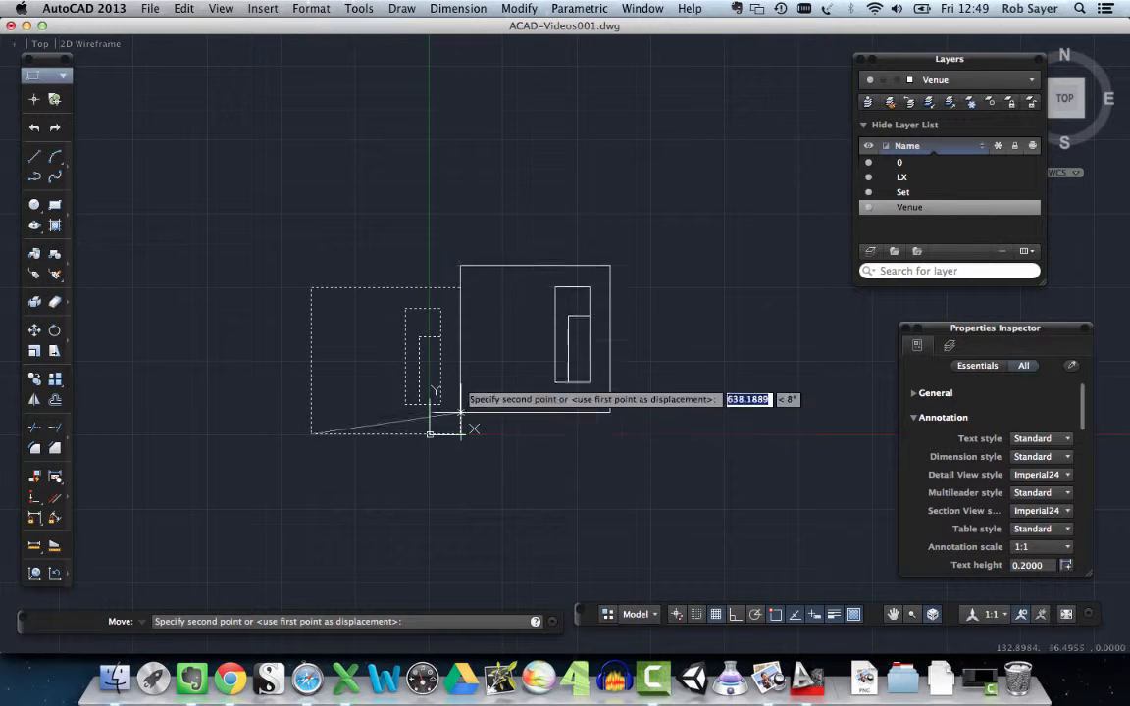
pyautogui.click(548, 376)
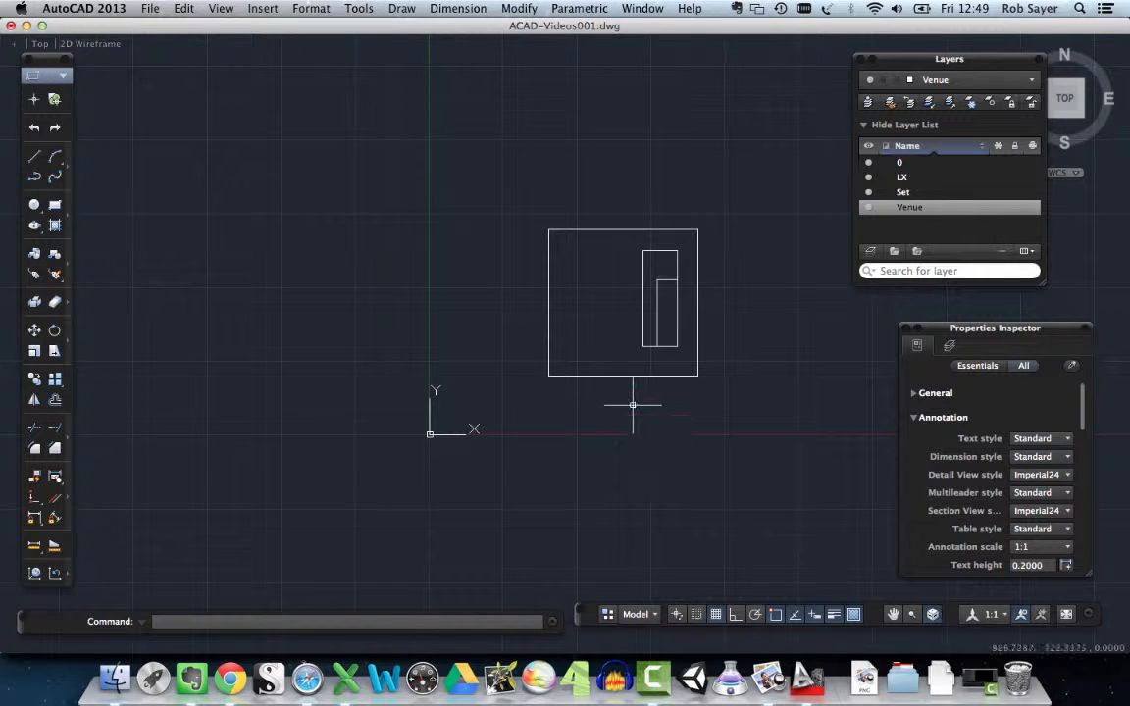
# Step: Mirror the group about a vertical line just left of it, at about X 396, keeping the source objects
pyautogui.click(634, 375)
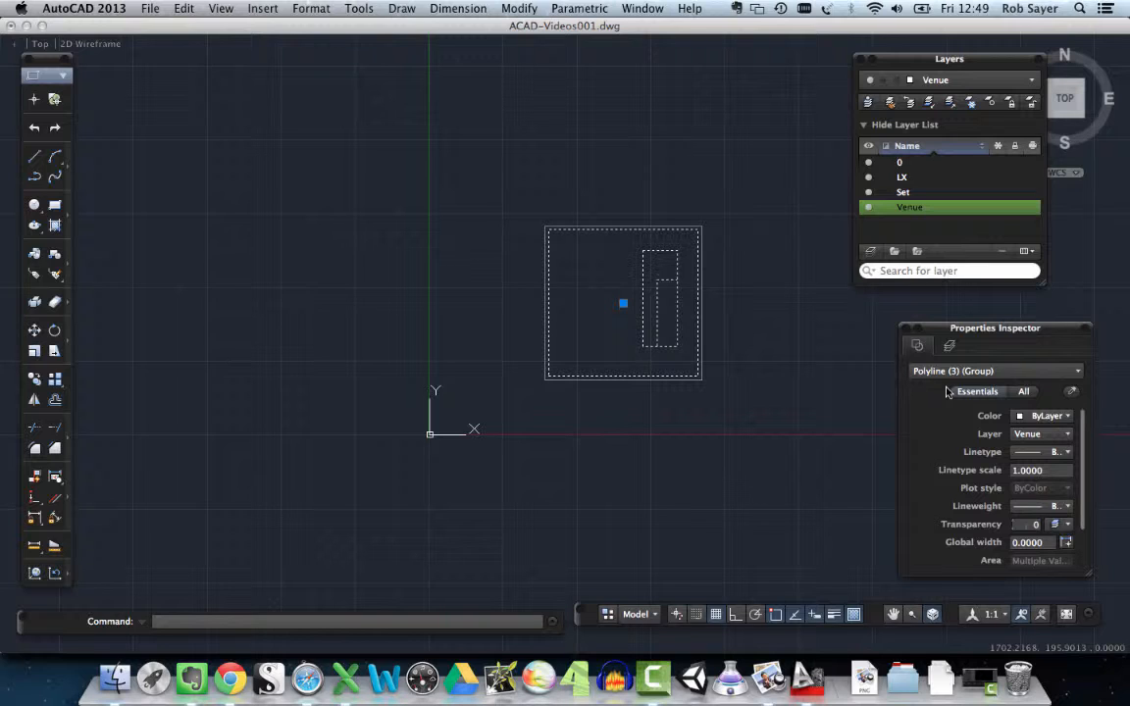
pyautogui.write('mi')
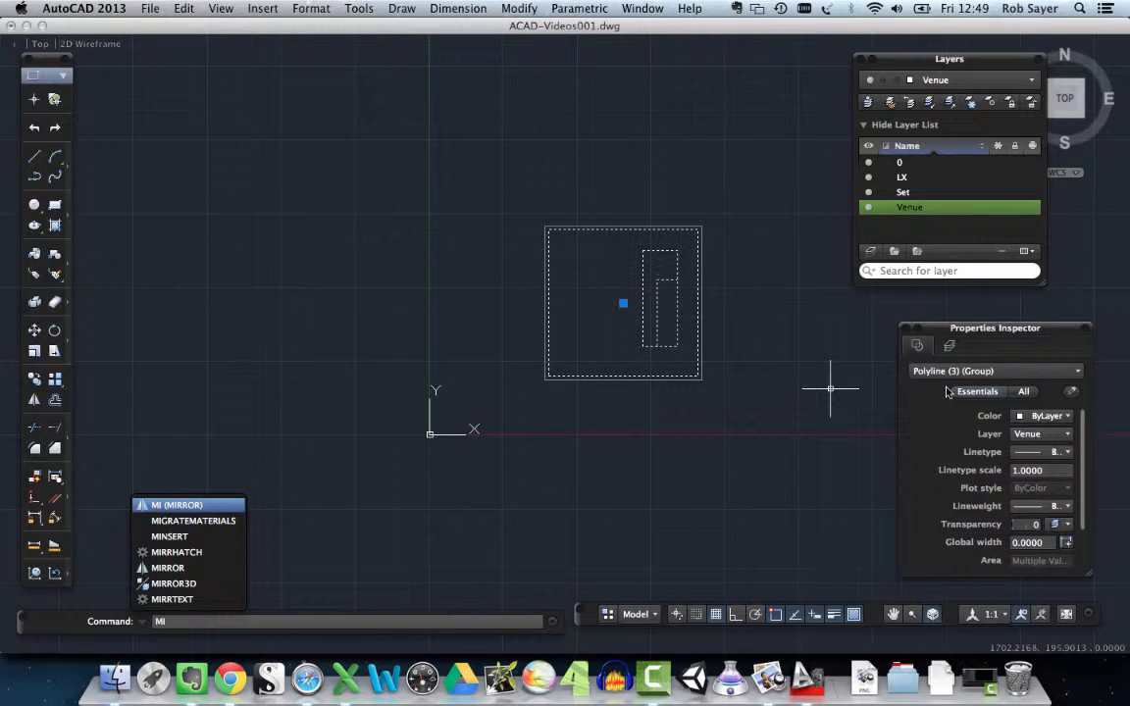
pyautogui.press('Return')
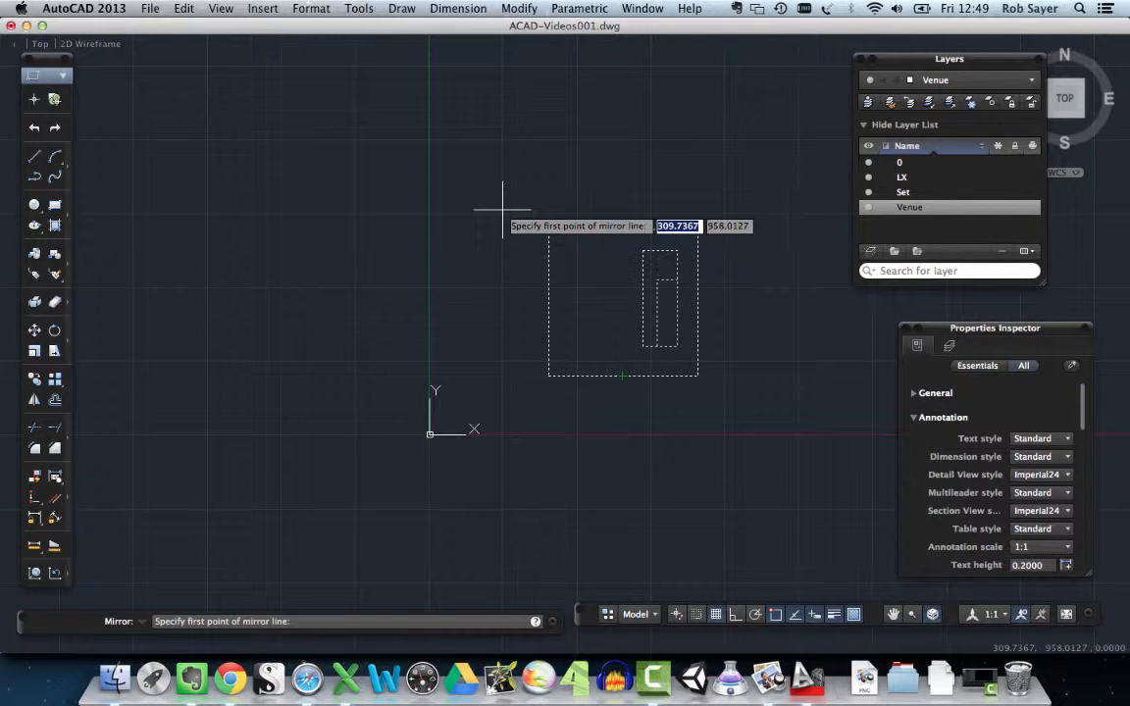
pyautogui.click(523, 182)
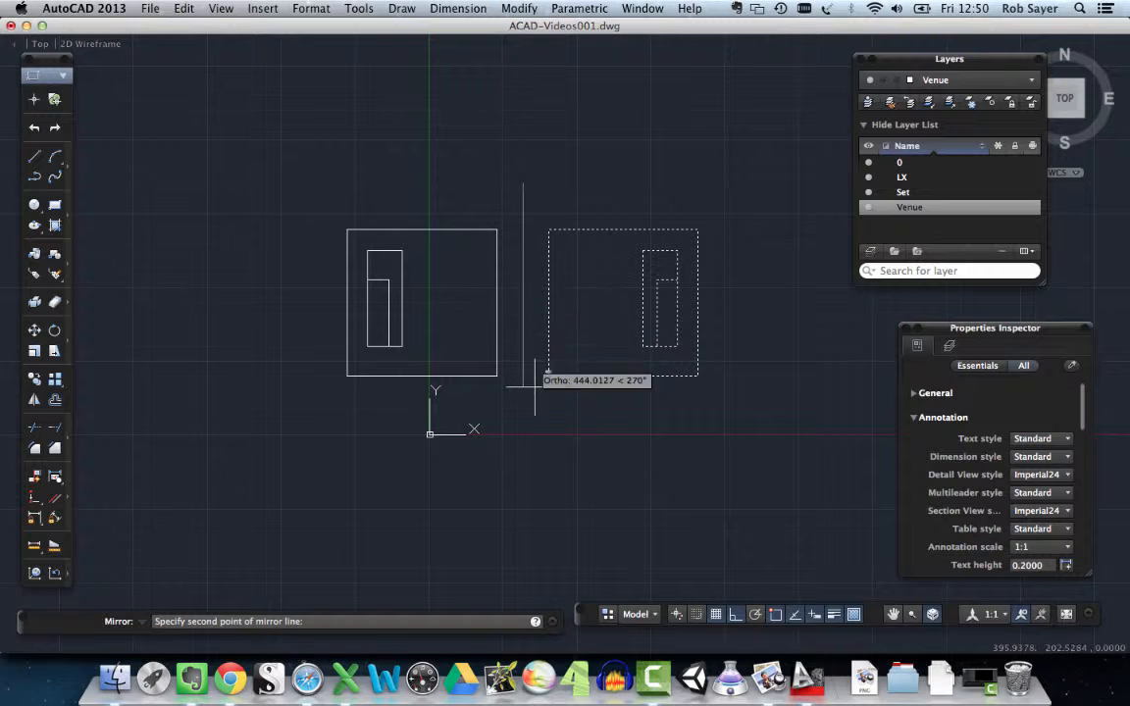
pyautogui.press('F8')
pyautogui.press('F8')
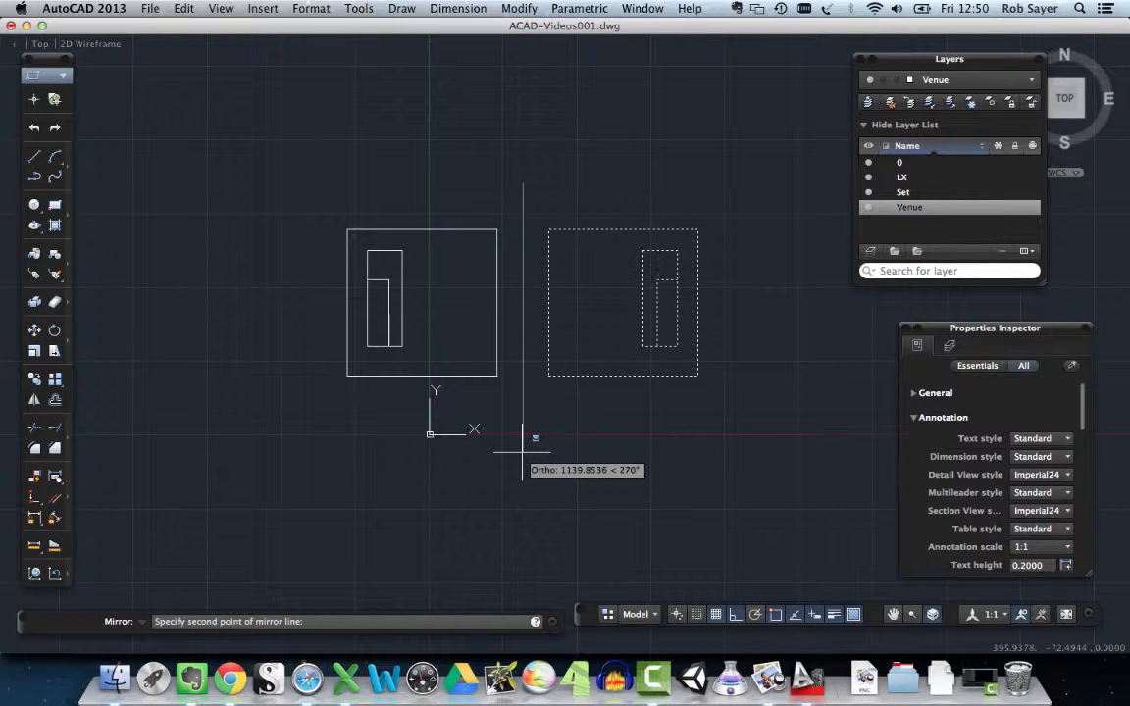
pyautogui.press('F8')
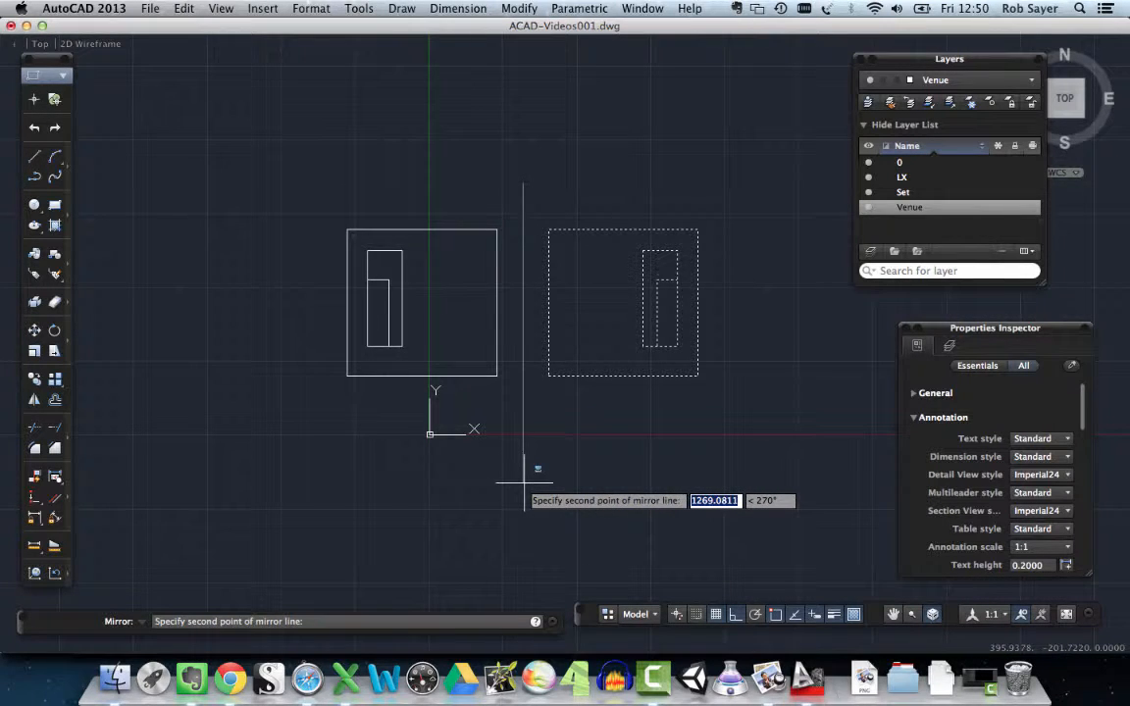
pyautogui.click(537, 470)
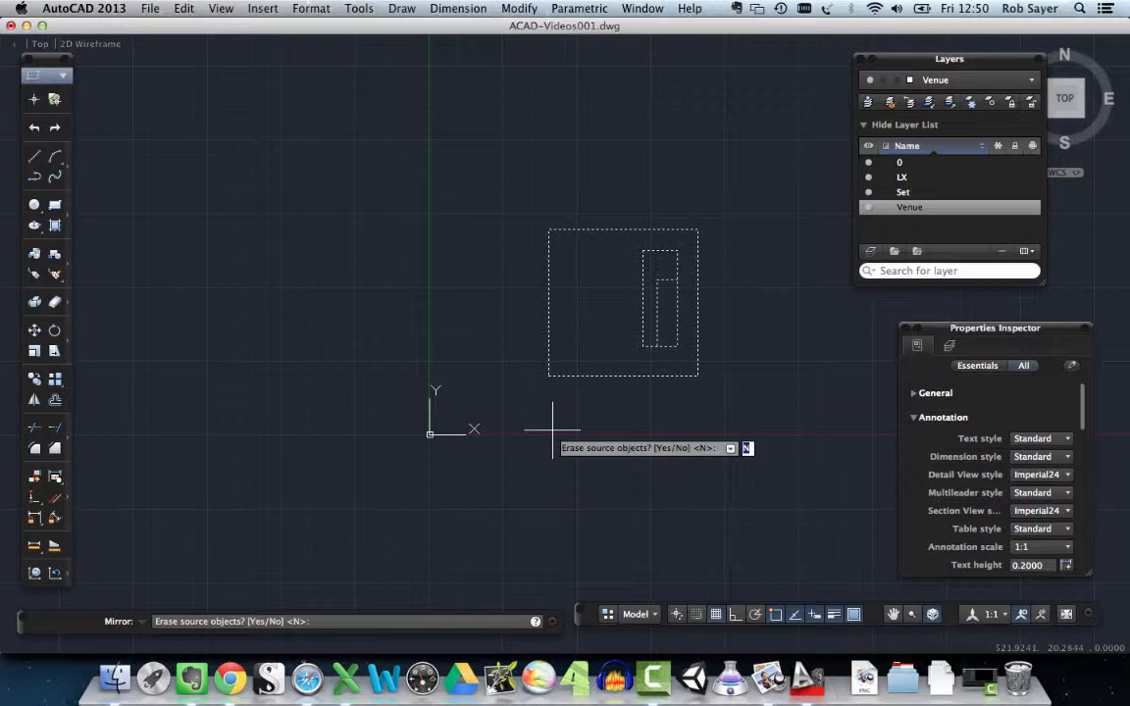
pyautogui.press('Return')
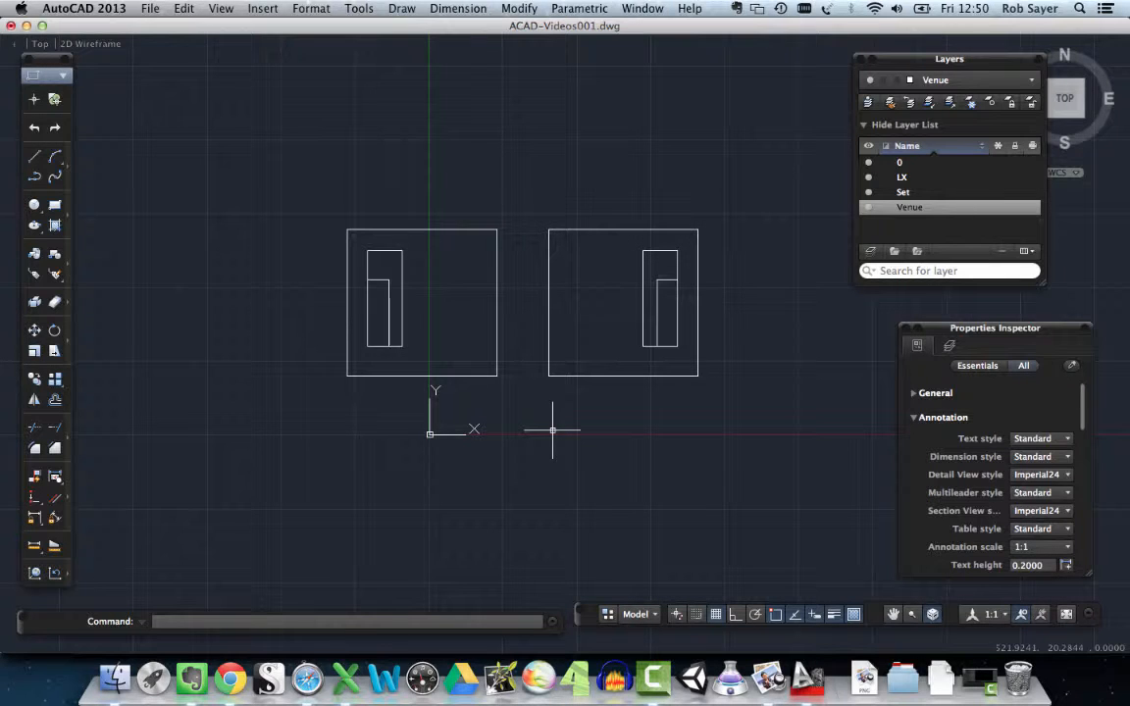